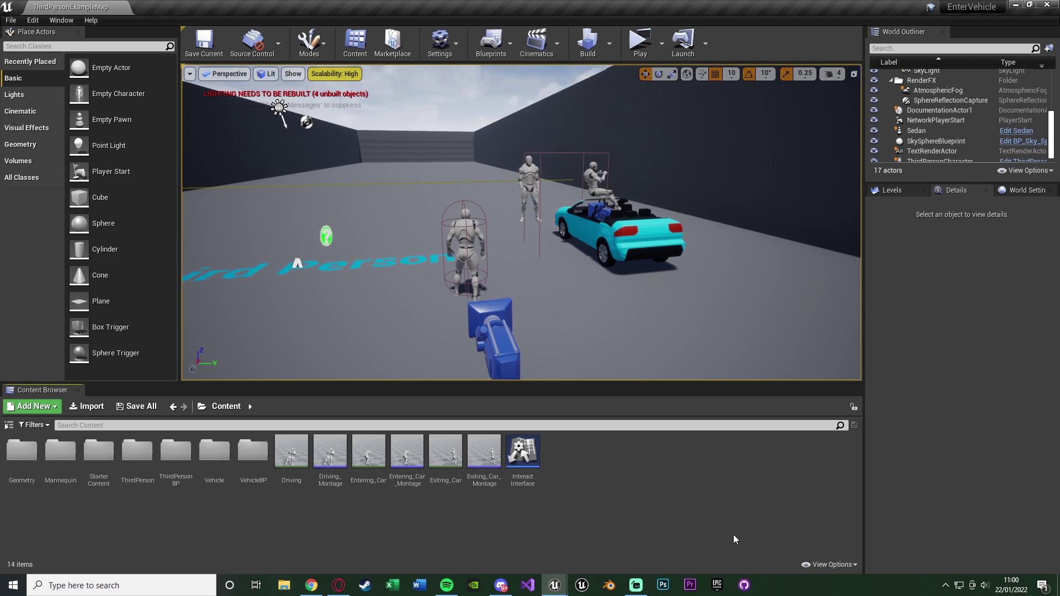
- Start a play preview of the level, run the character to the convertible and get in
click(638, 42)
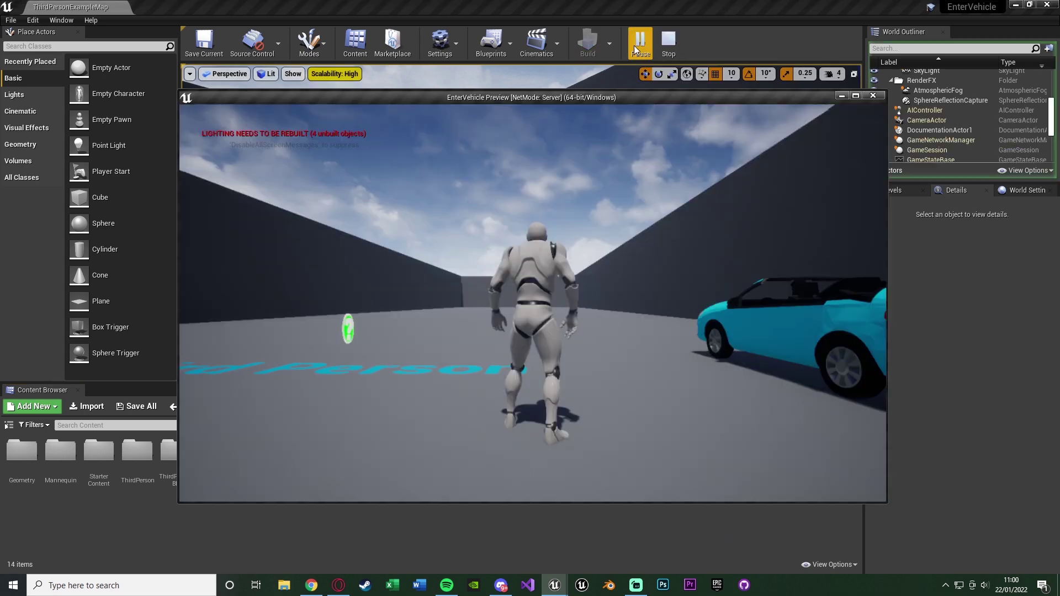
key(w)
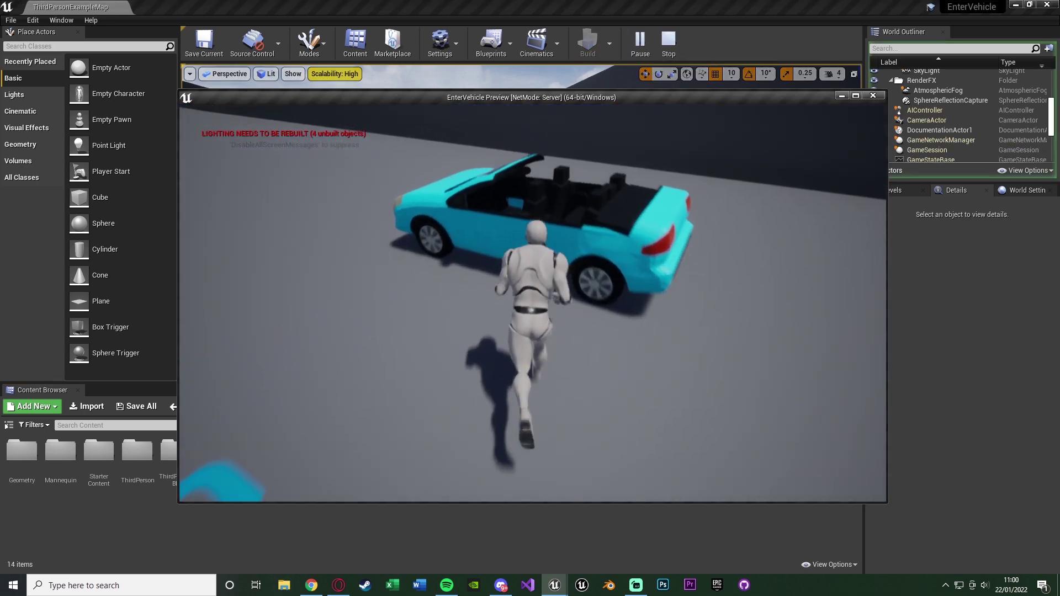
key(e)
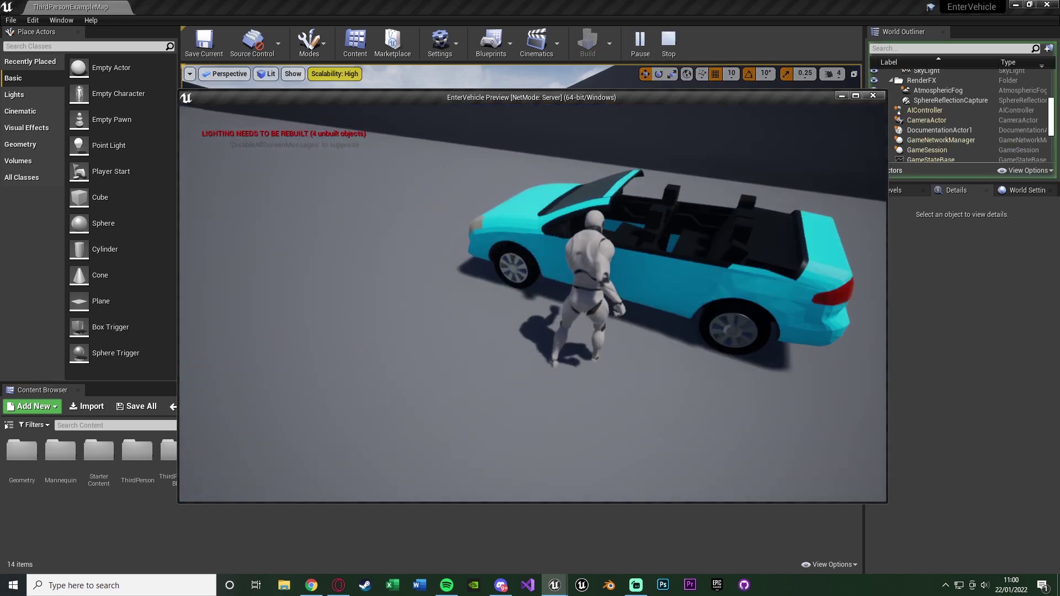
key(e)
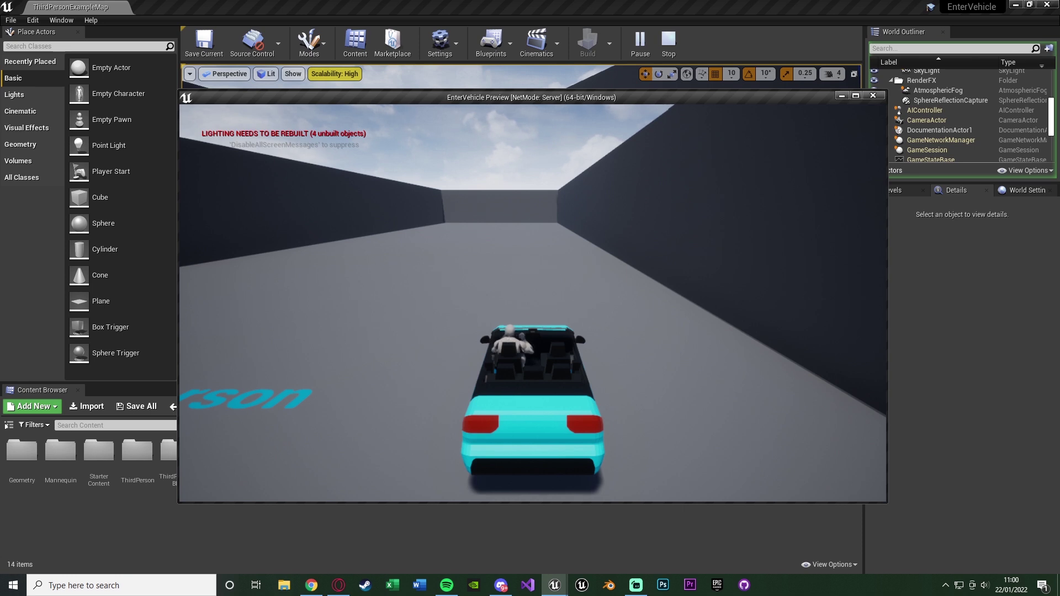
- Test-drive the convertible around the arena, steering both ways, and get the character out
key(w)
key(a)
key(w)
key(d)
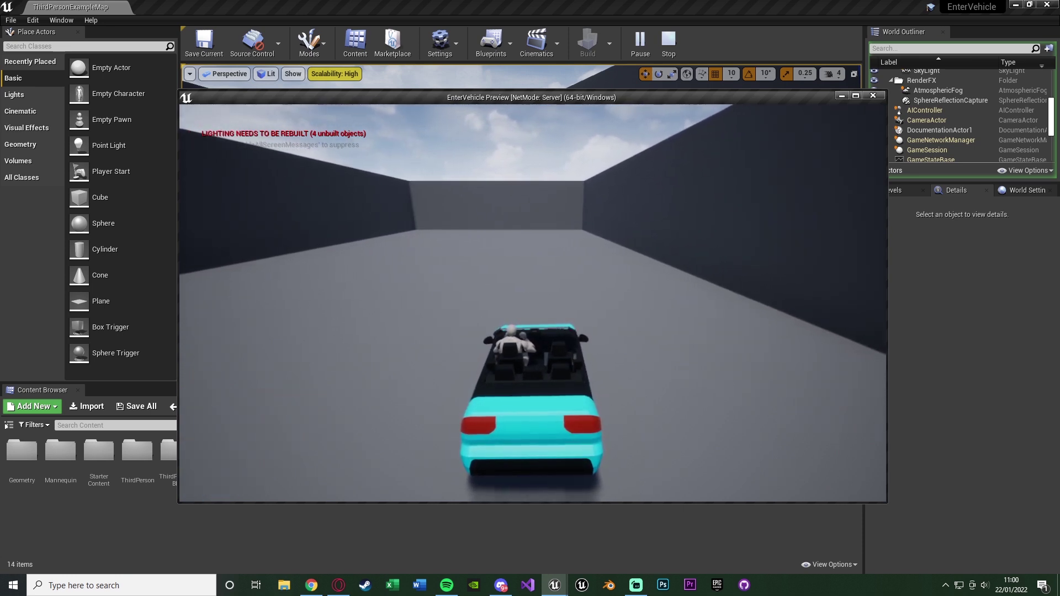
key(a)
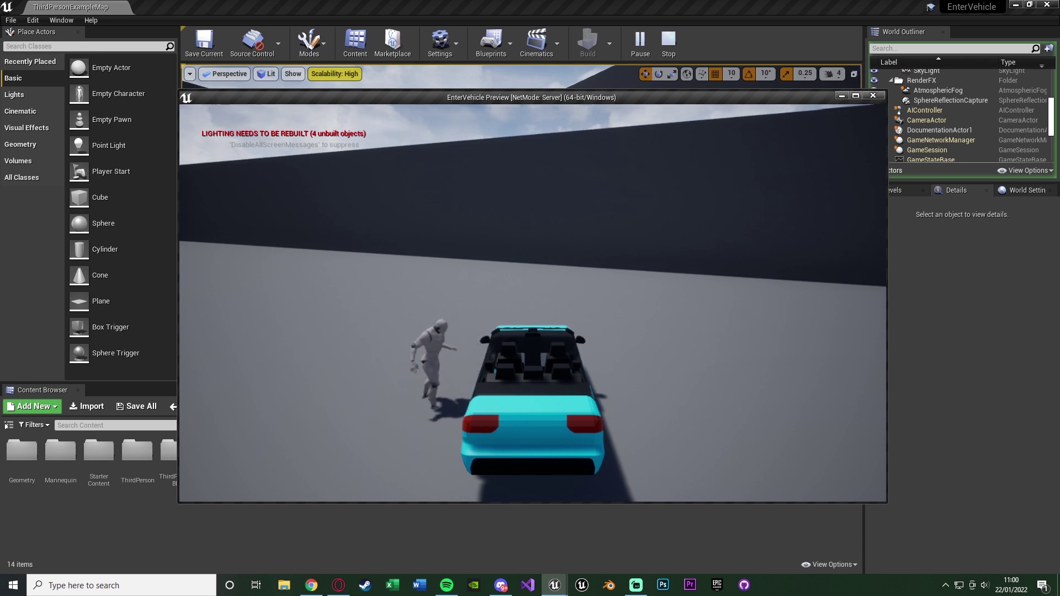
- Walk the character away from the car and back, re-enter it and drive again
key(w)
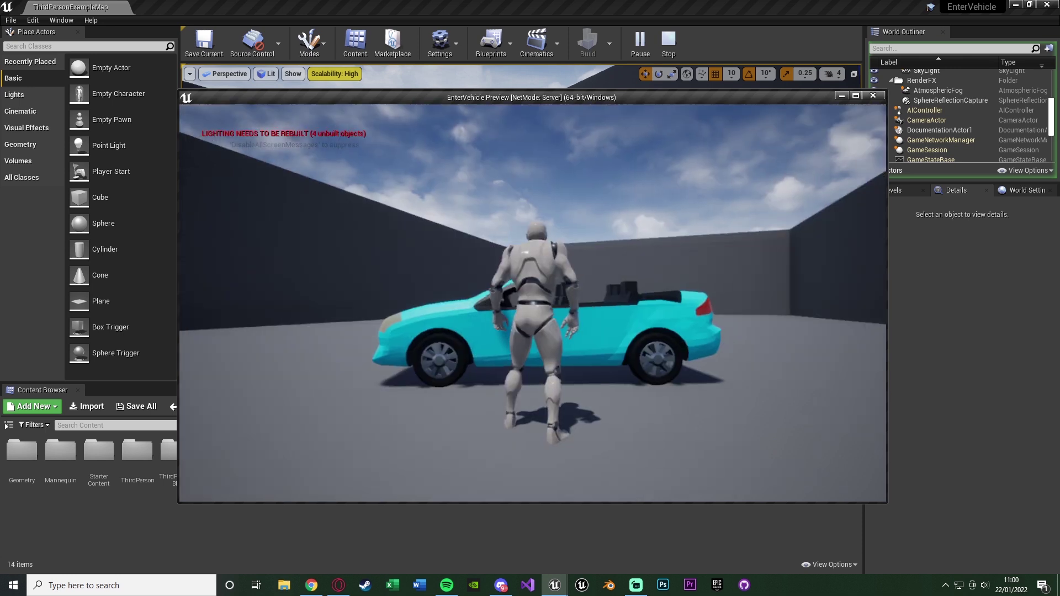
key(a)
key(s)
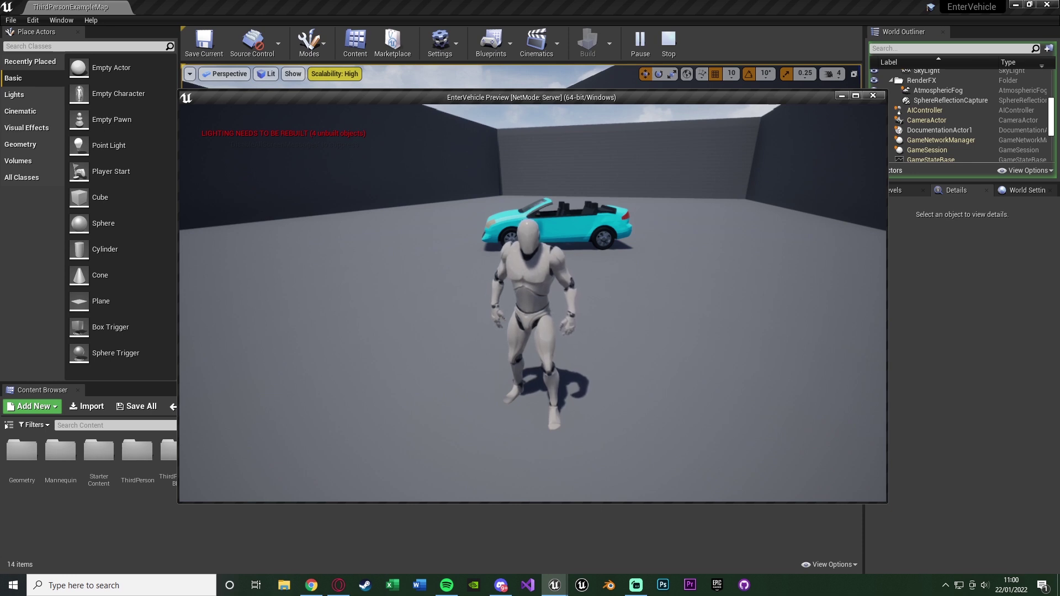
key(w)
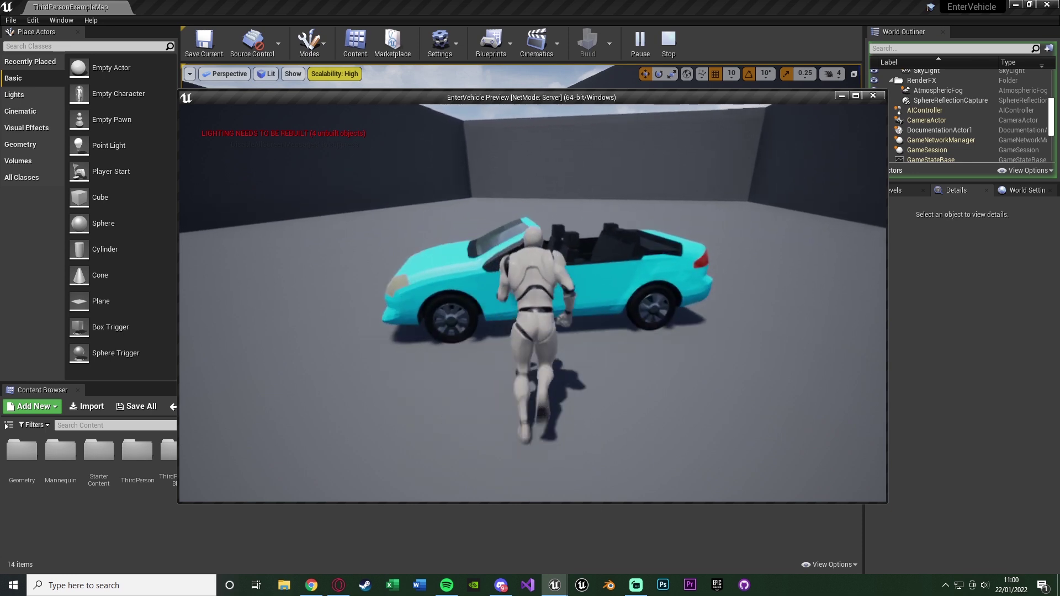
key(e)
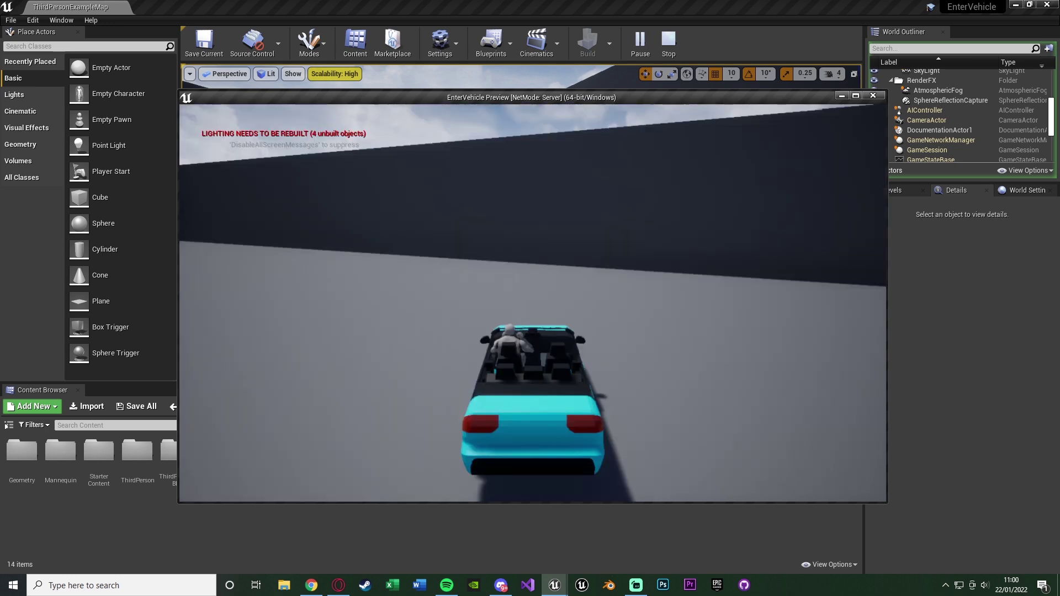
key(w)
key(a)
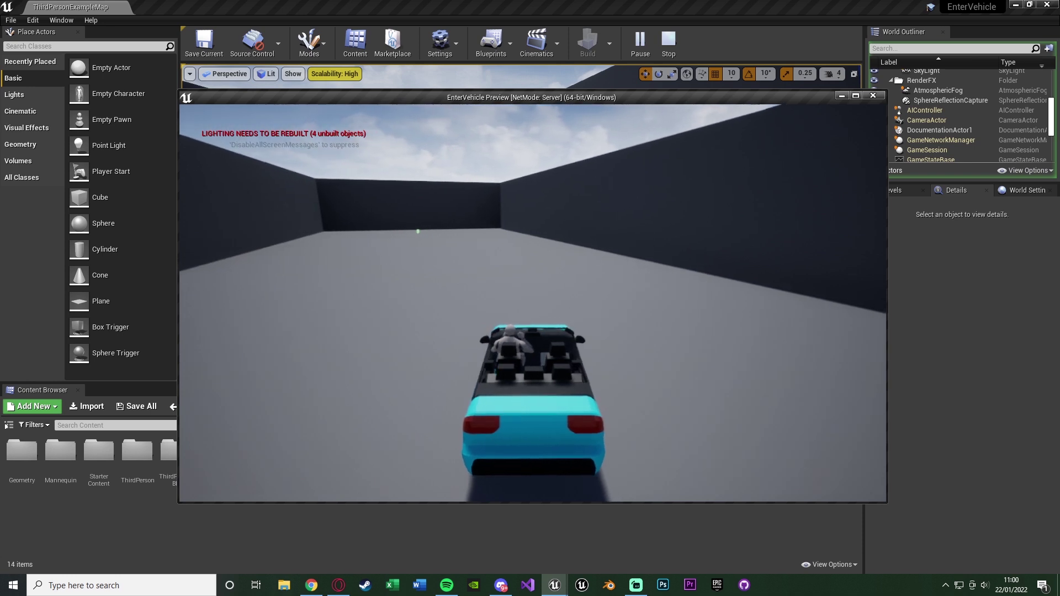
key(a)
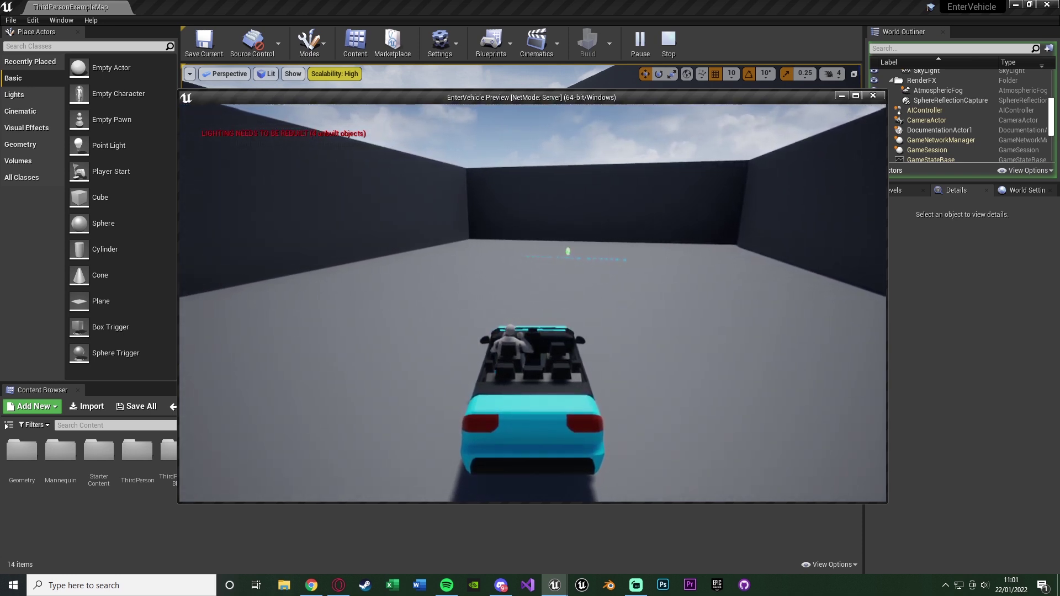
- Exit the car, run the character around it and end the play preview
key(e)
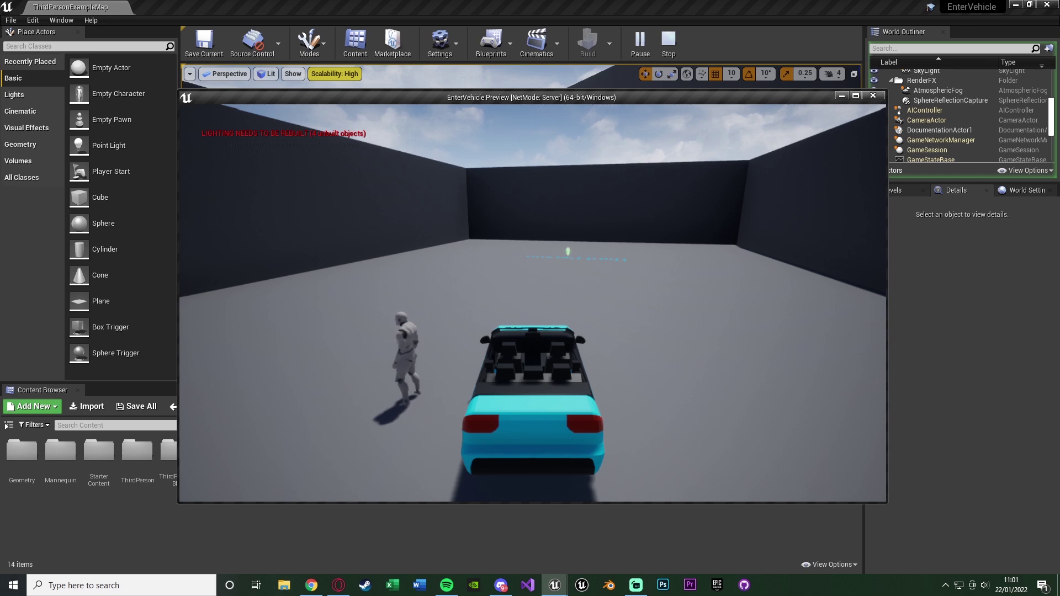
key(w)
key(s)
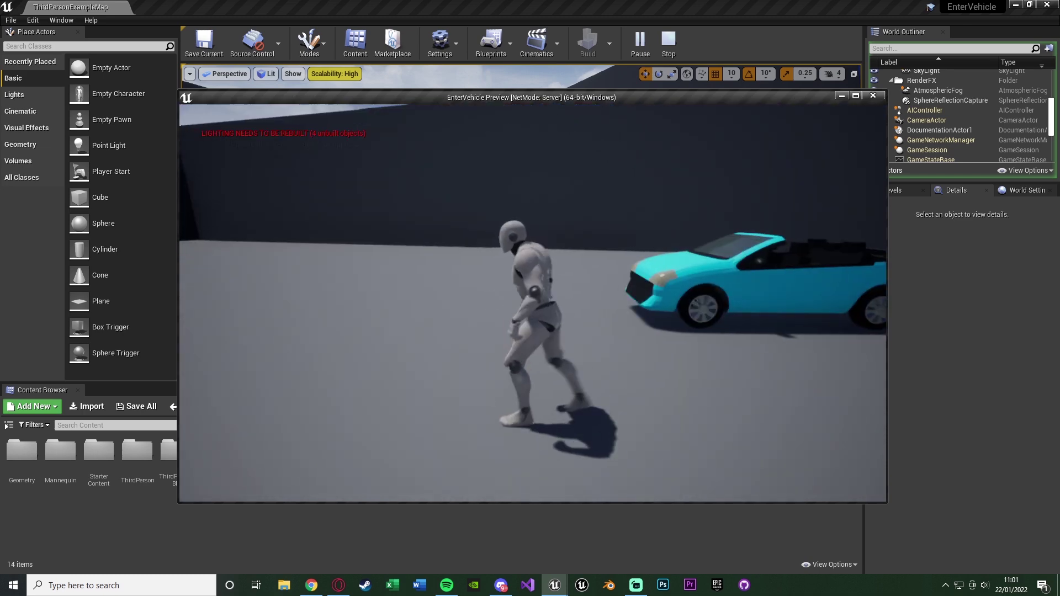
key(w)
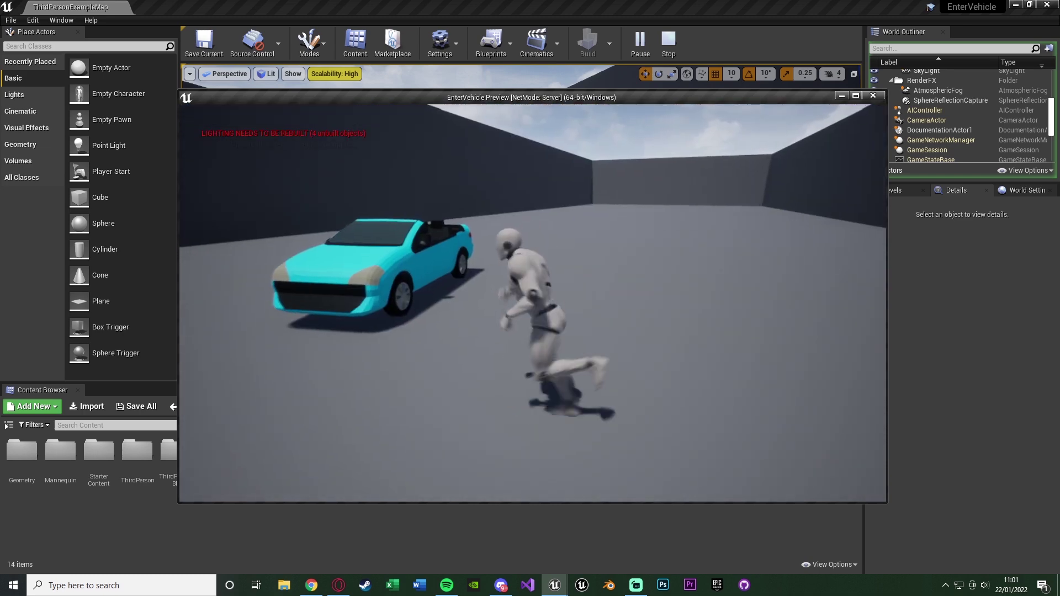
key(Escape)
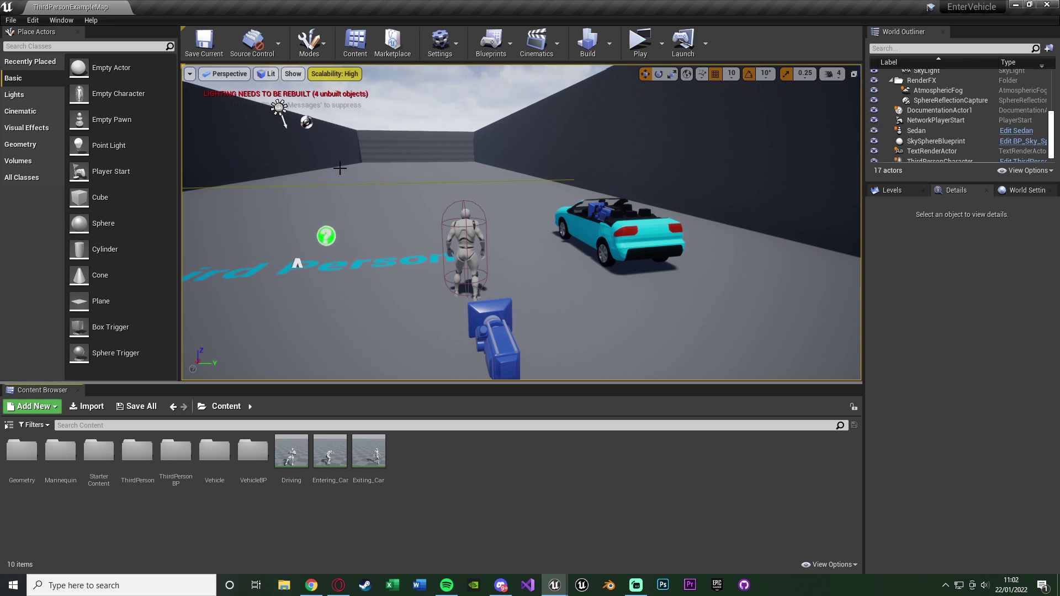
- Add an action mapping named Interact in the project's input settings
click(32, 20)
click(68, 177)
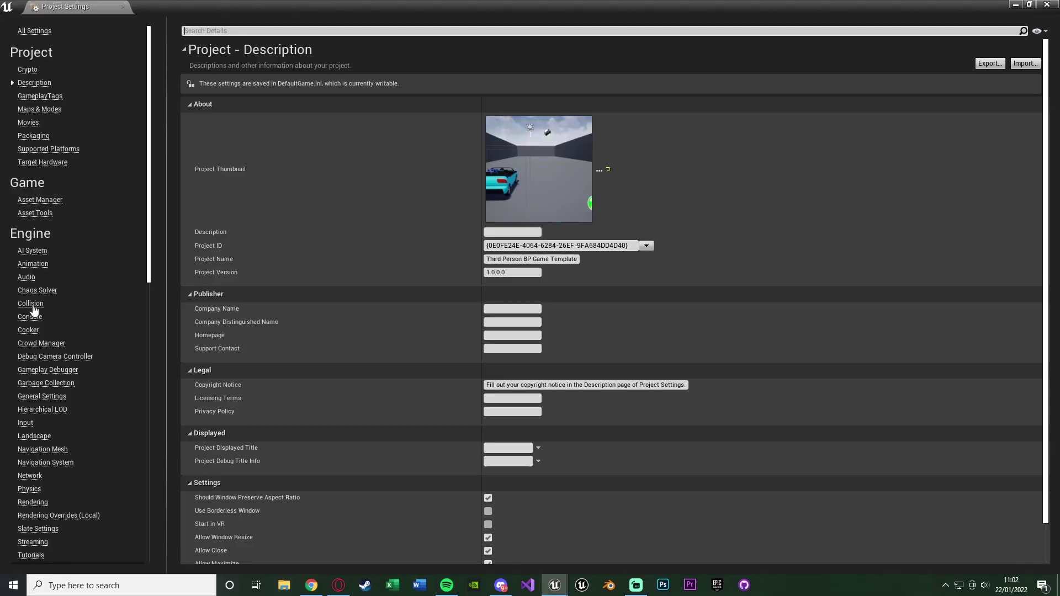
click(39, 410)
click(25, 423)
click(247, 137)
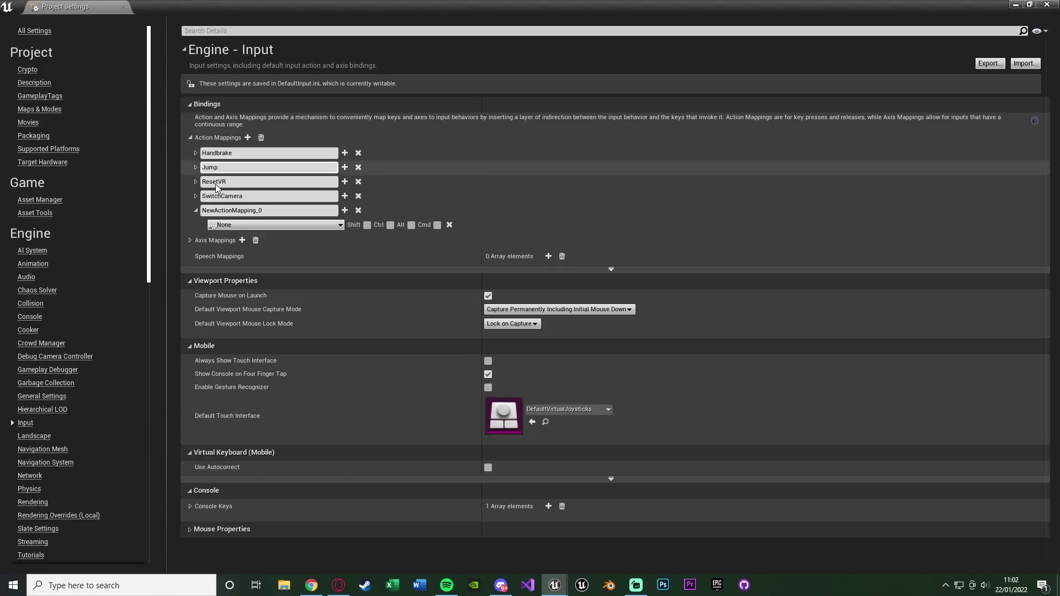
click(221, 209)
text(Interact)
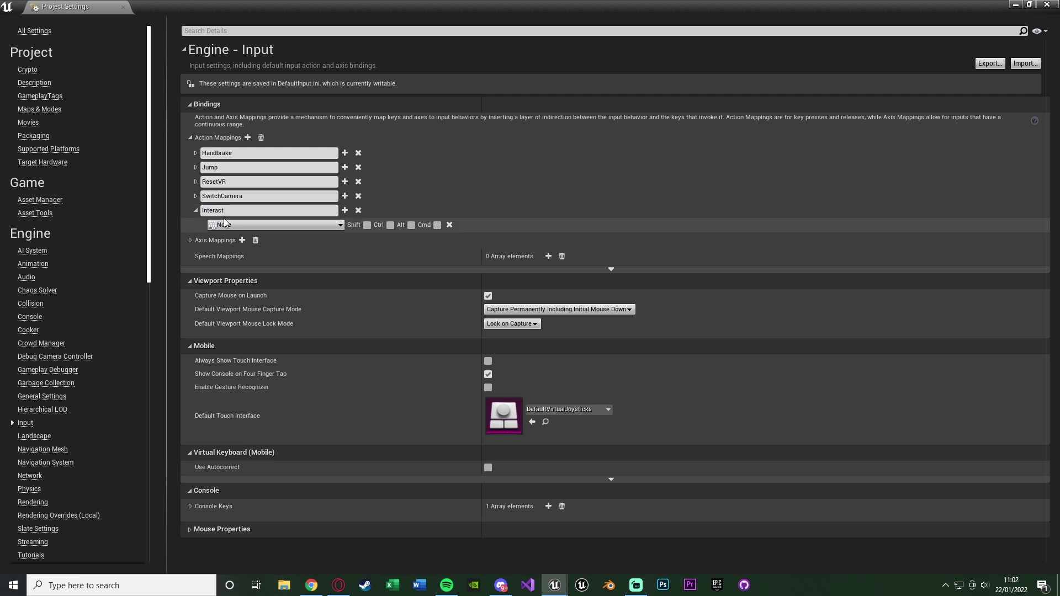
- Bind the Interact action mapping to the E key and close the project settings
click(223, 225)
text(e)
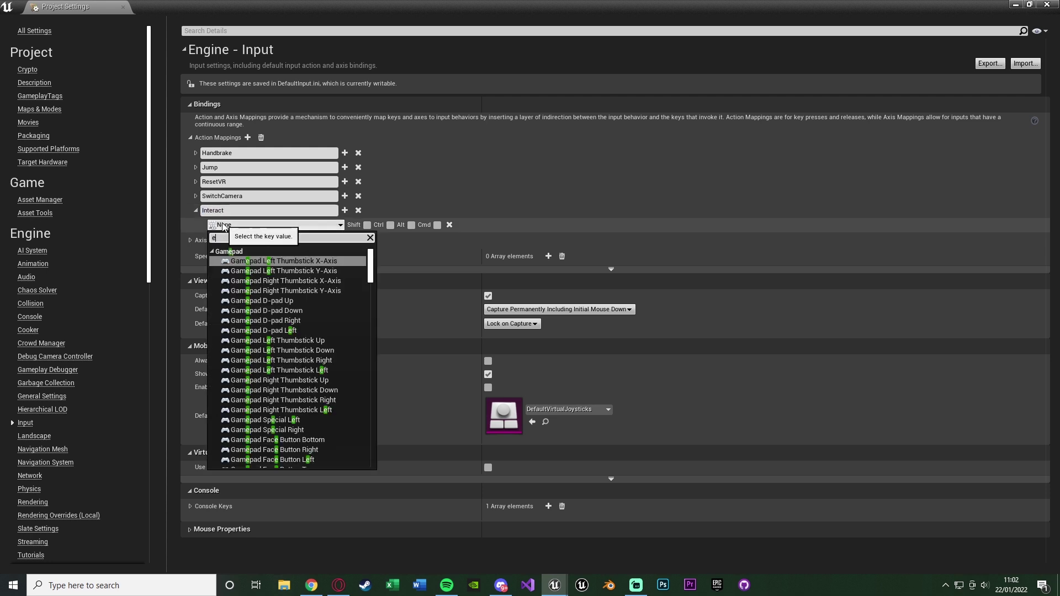
click(236, 398)
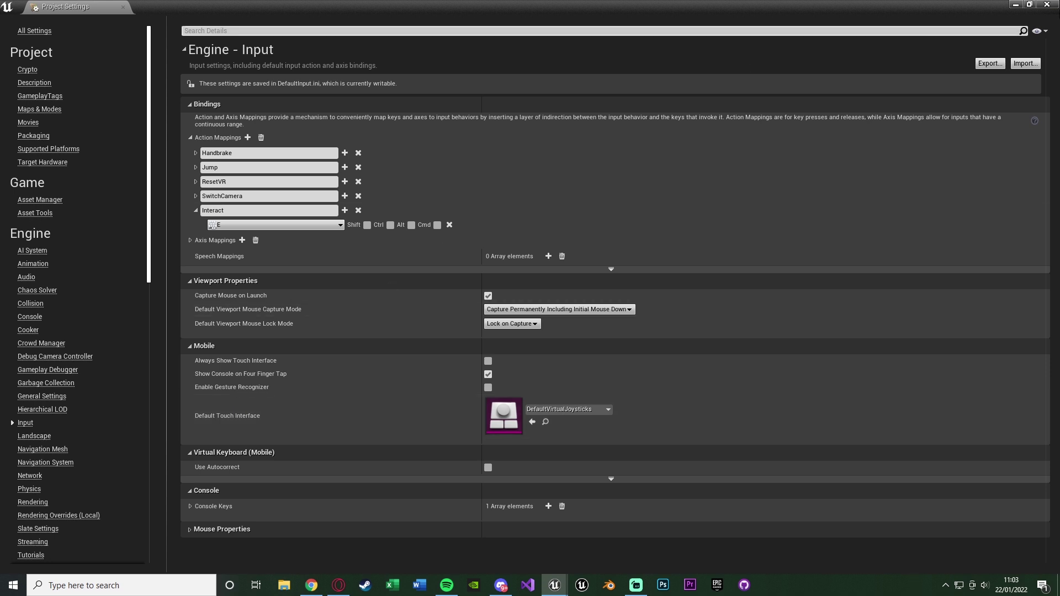
click(1047, 4)
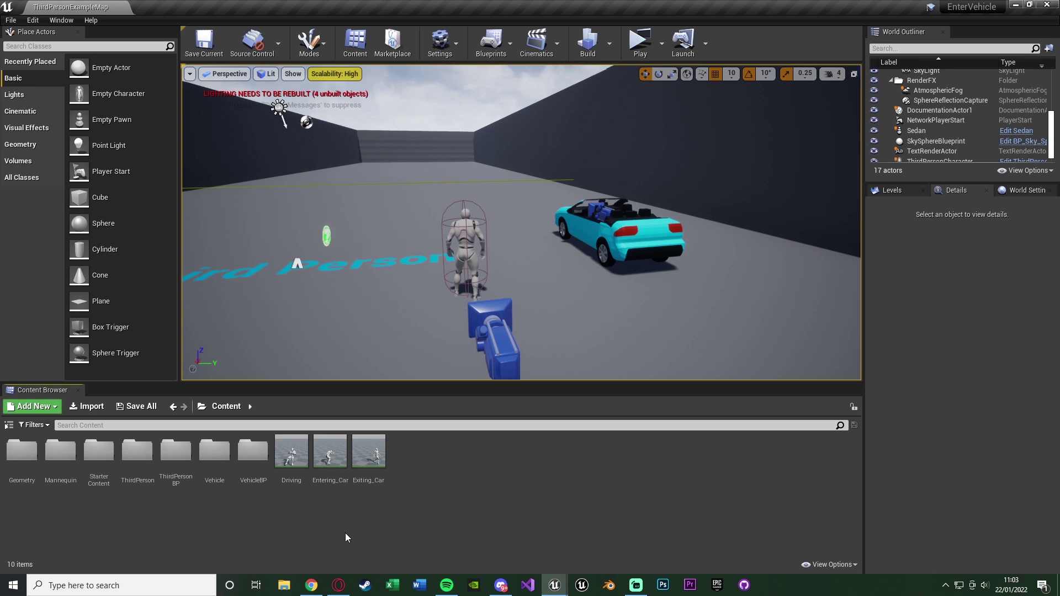
- Create a Blueprint Interface named InteractInterface in the Content folder and open it
right_click(420, 512)
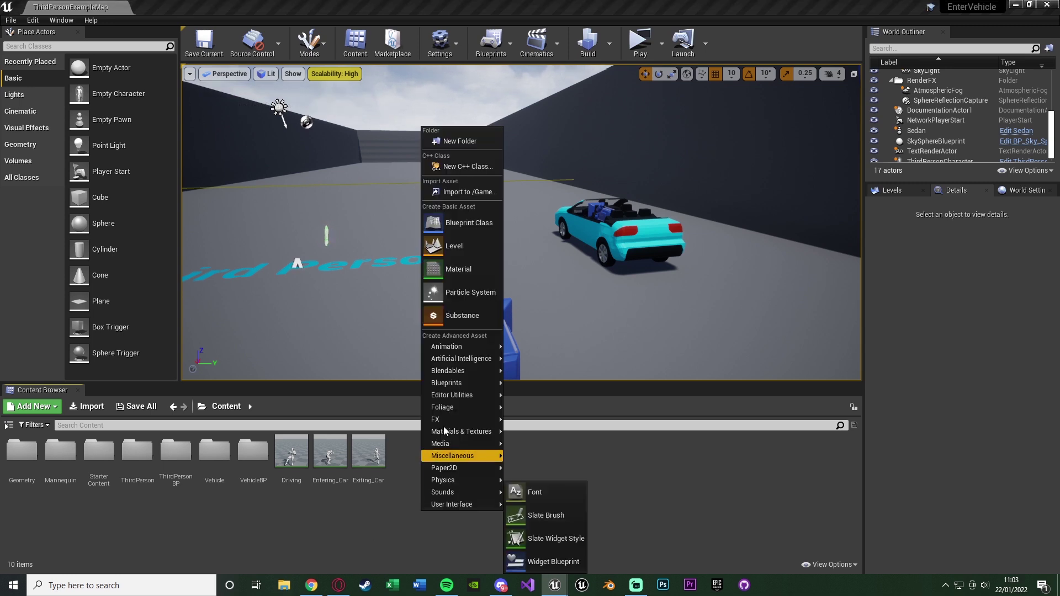
mouse_move(462, 372)
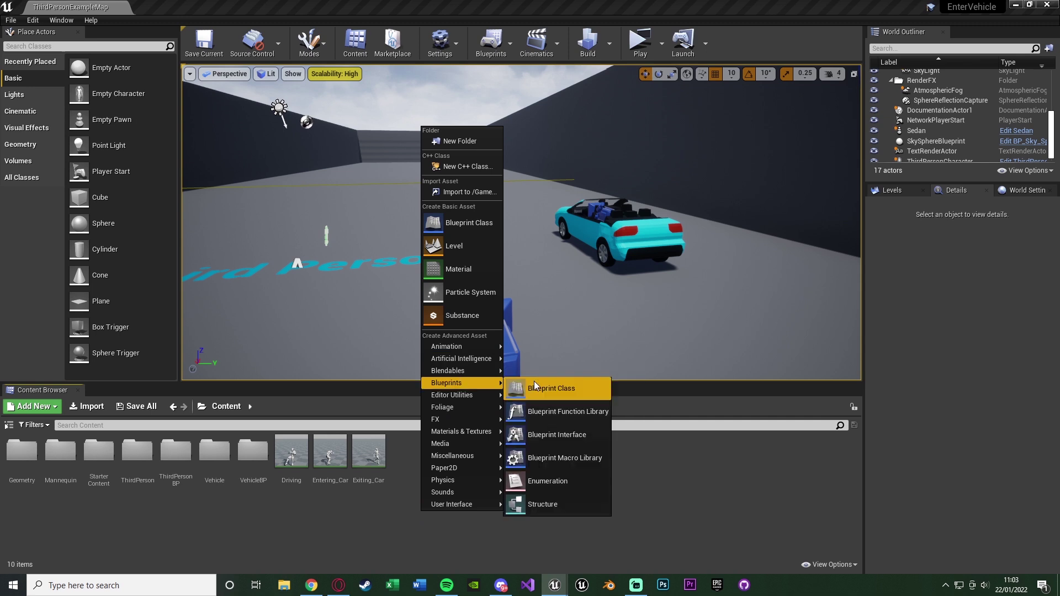
click(551, 436)
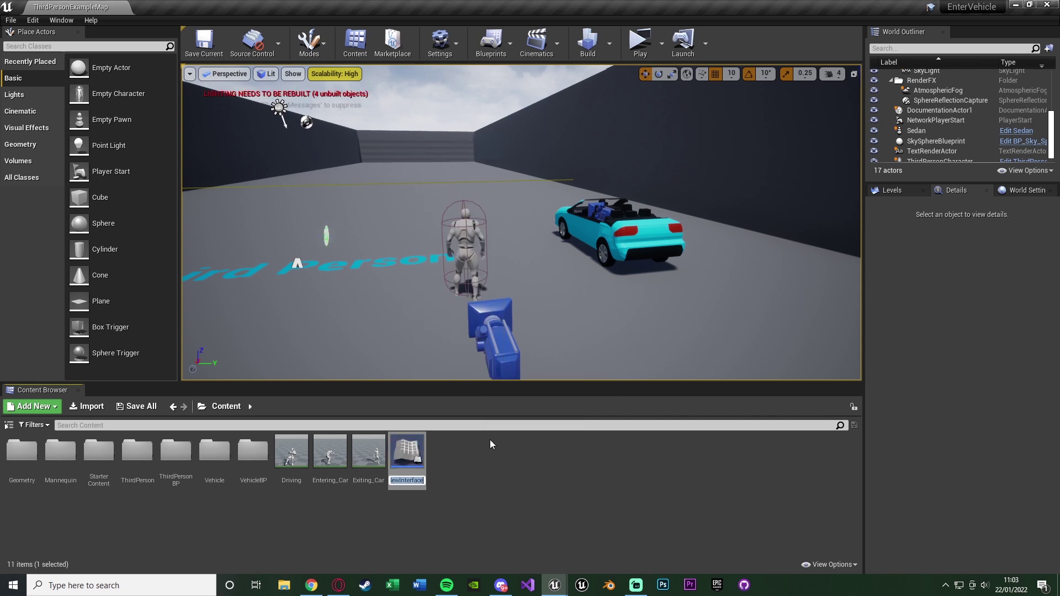
text(Interact)
text(Interface)
key(Return)
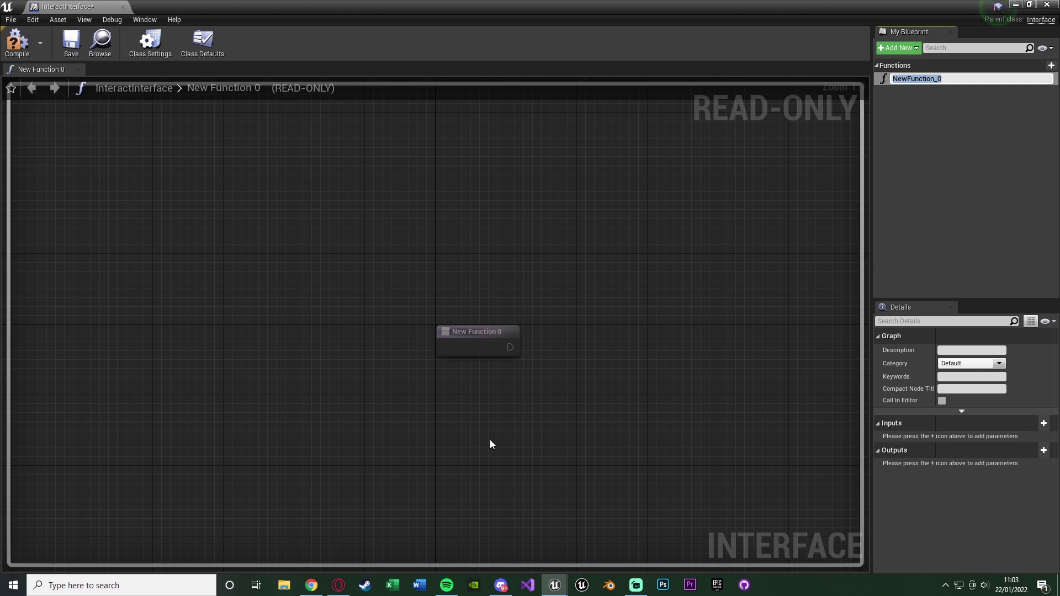
- Name the interface's function Interact and give it an input parameter named Interactor
text(Interact)
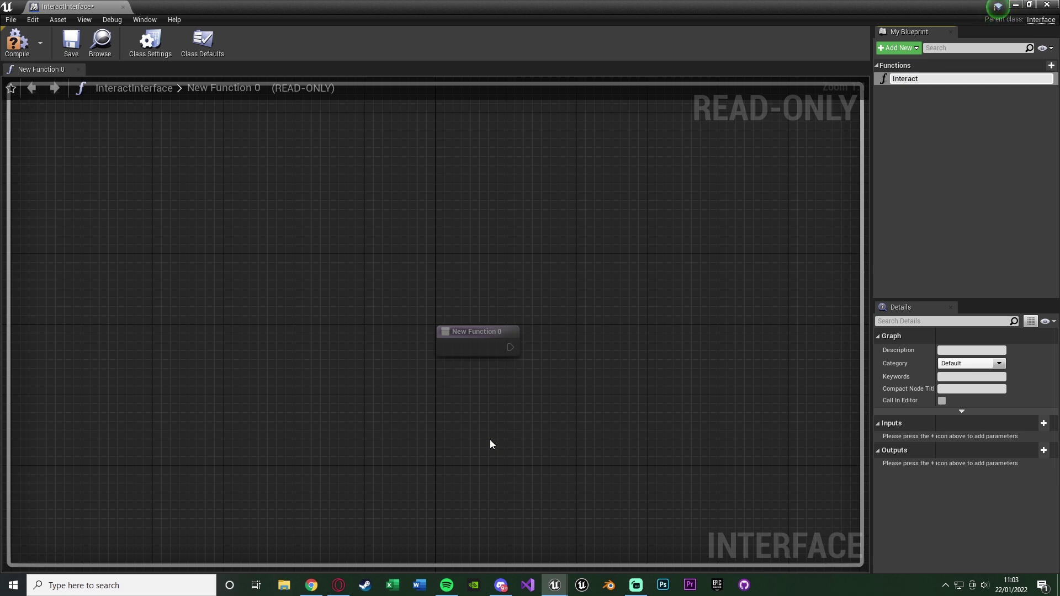
key(Return)
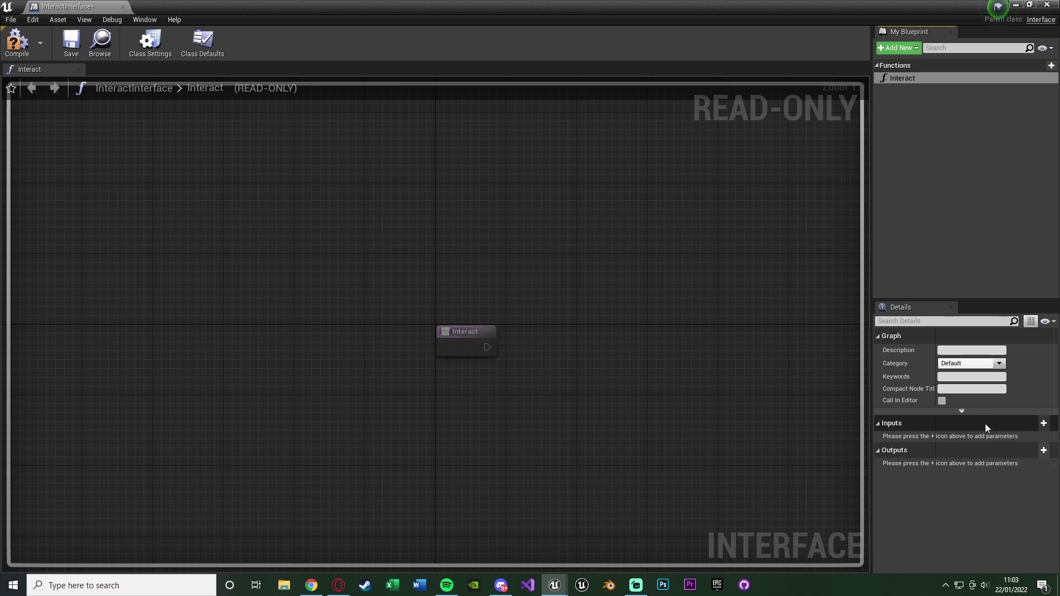
click(1040, 424)
click(1008, 426)
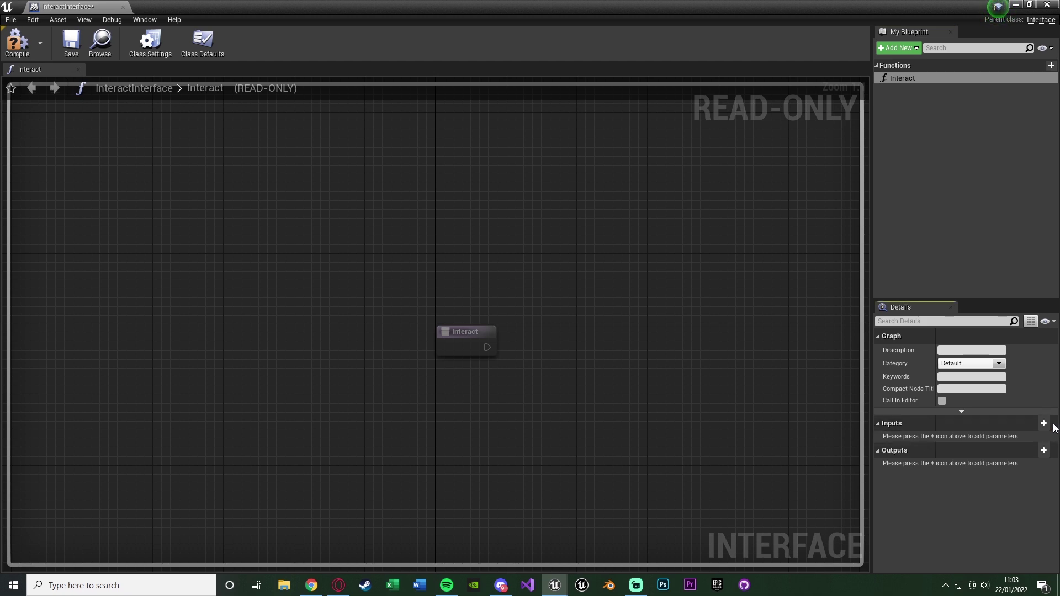
click(1043, 424)
click(924, 440)
text(Interactor)
key(Return)
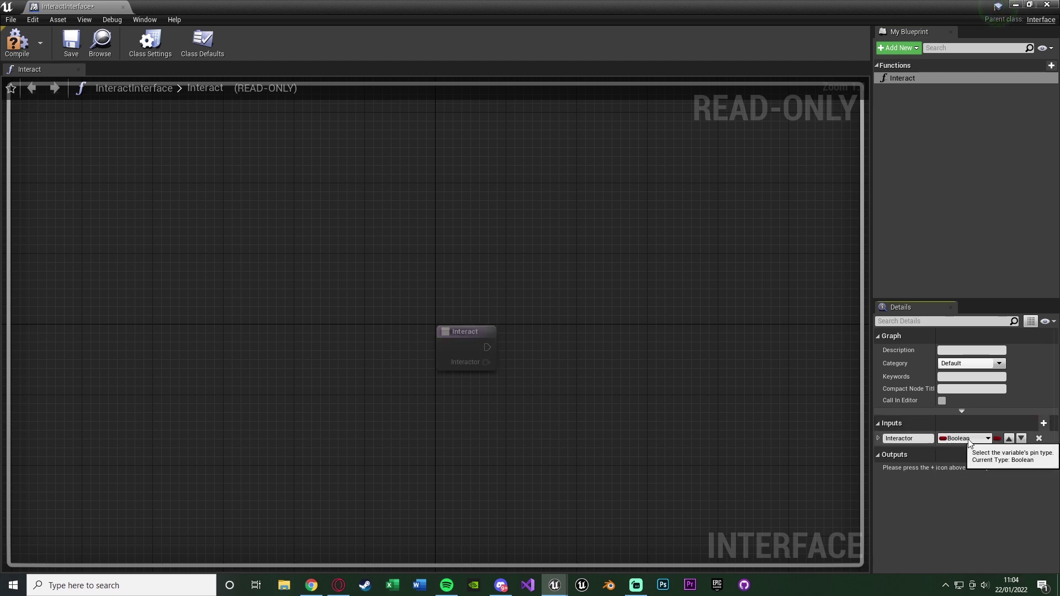
- Set the type of the Interactor input parameter to Character
click(969, 439)
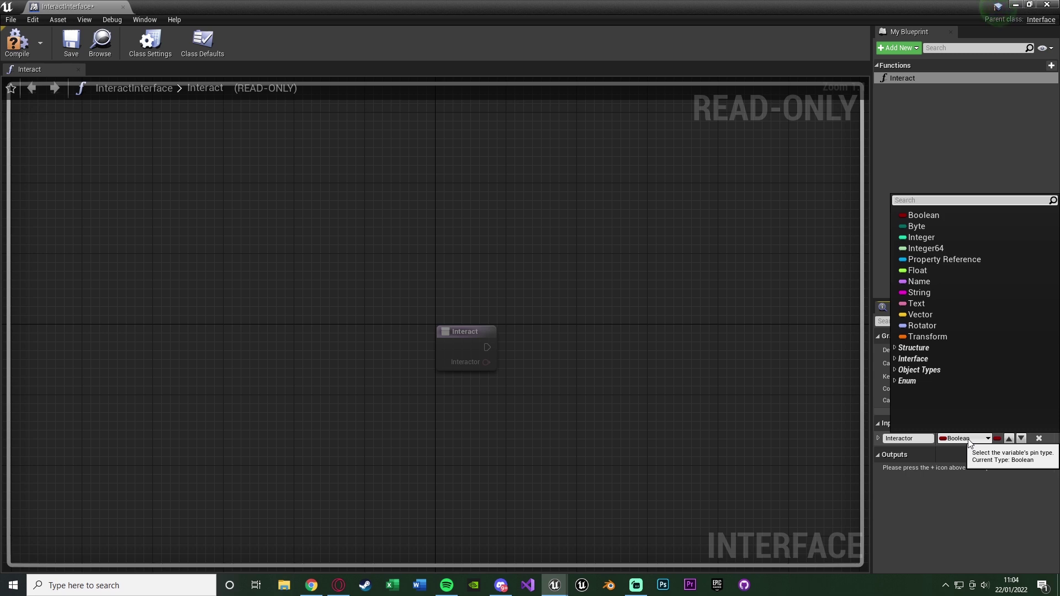
text(charac)
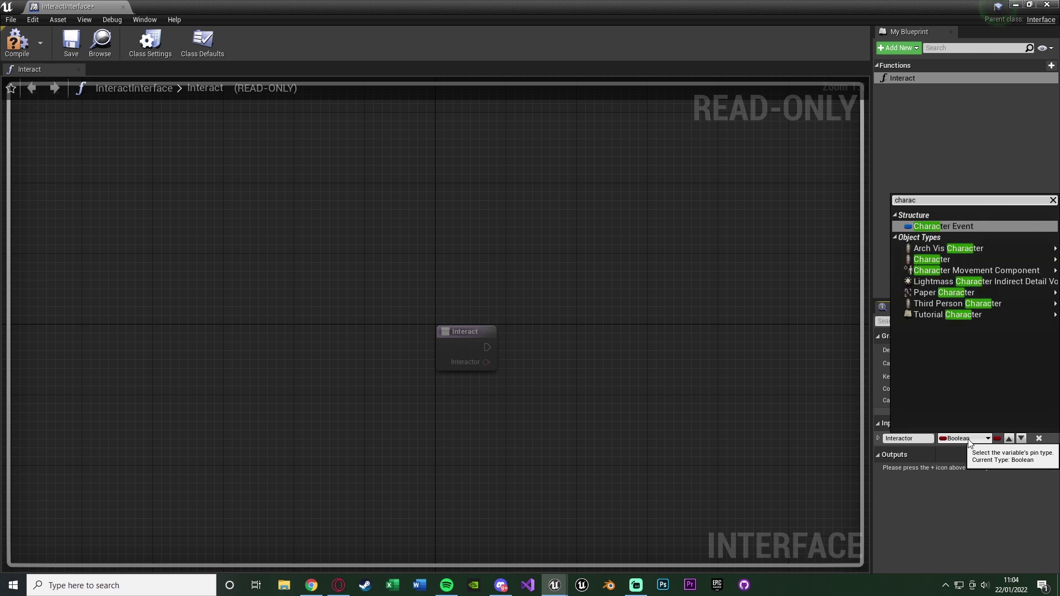
click(928, 263)
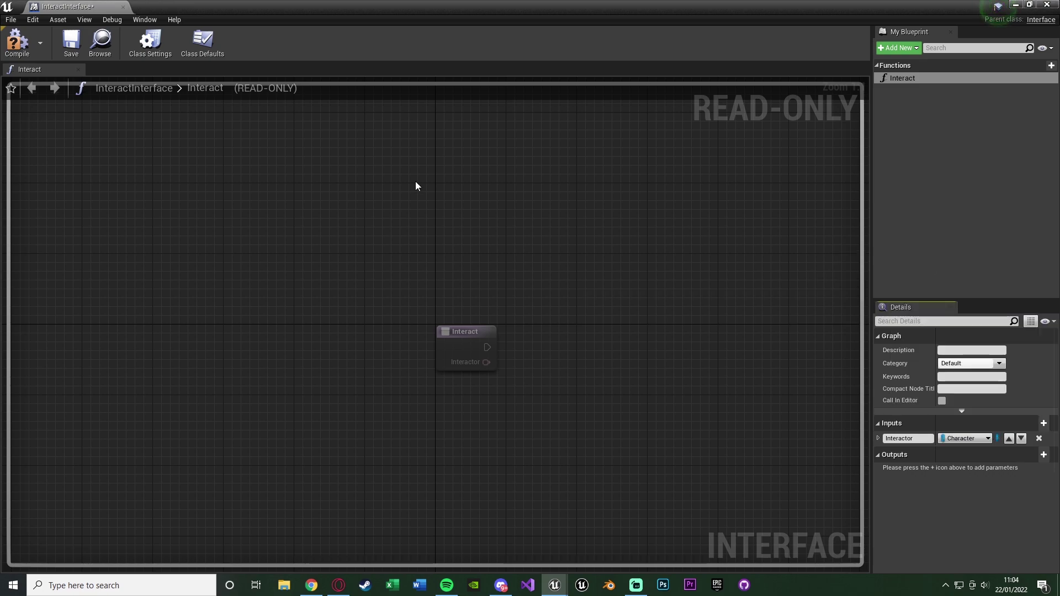
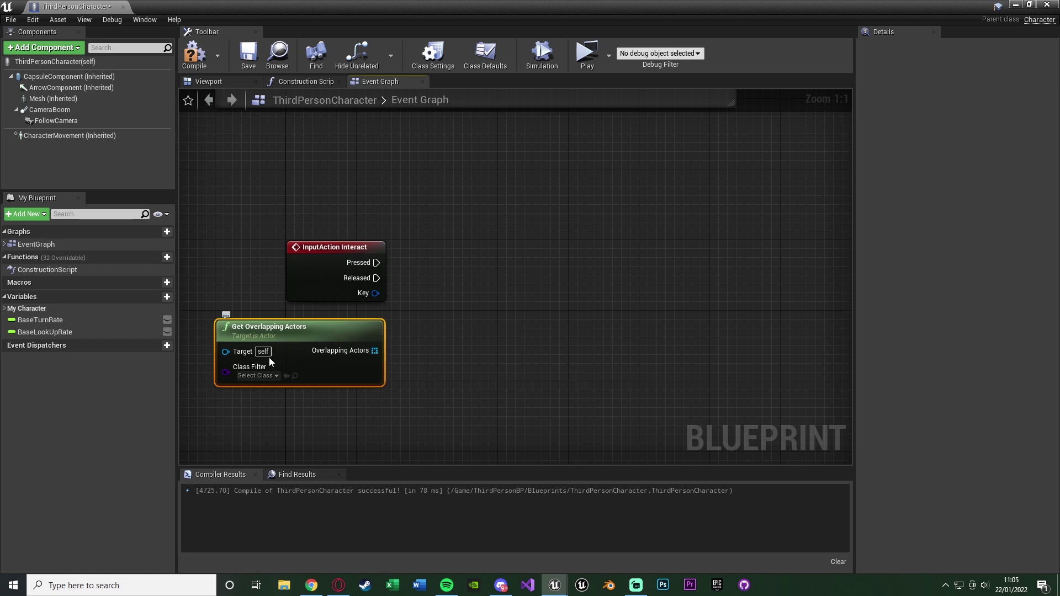
- Set the class filter of the Get Overlapping Actors node to Actor
click(262, 376)
text(actor)
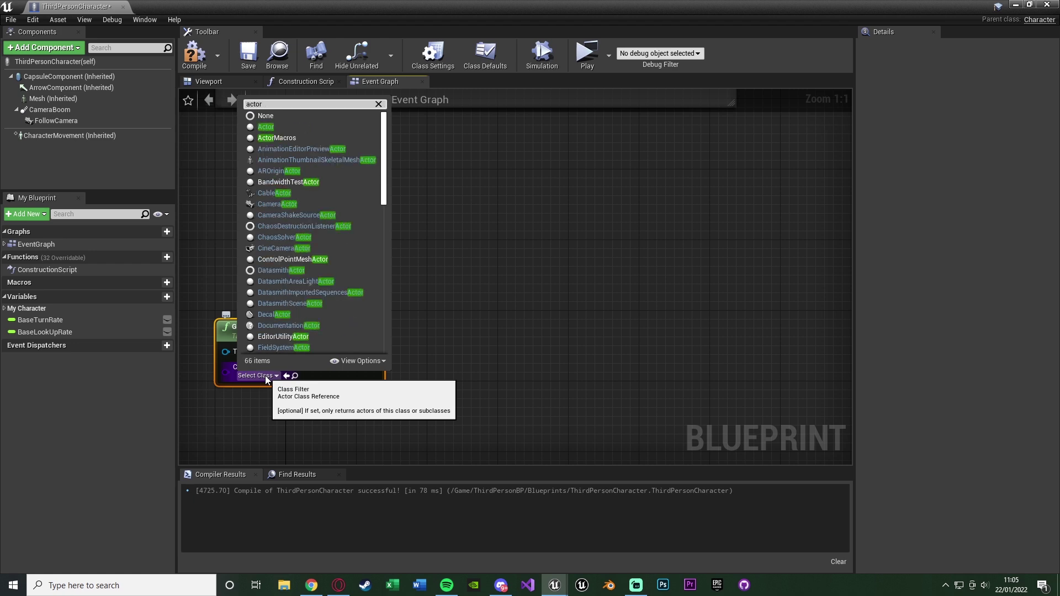
click(321, 128)
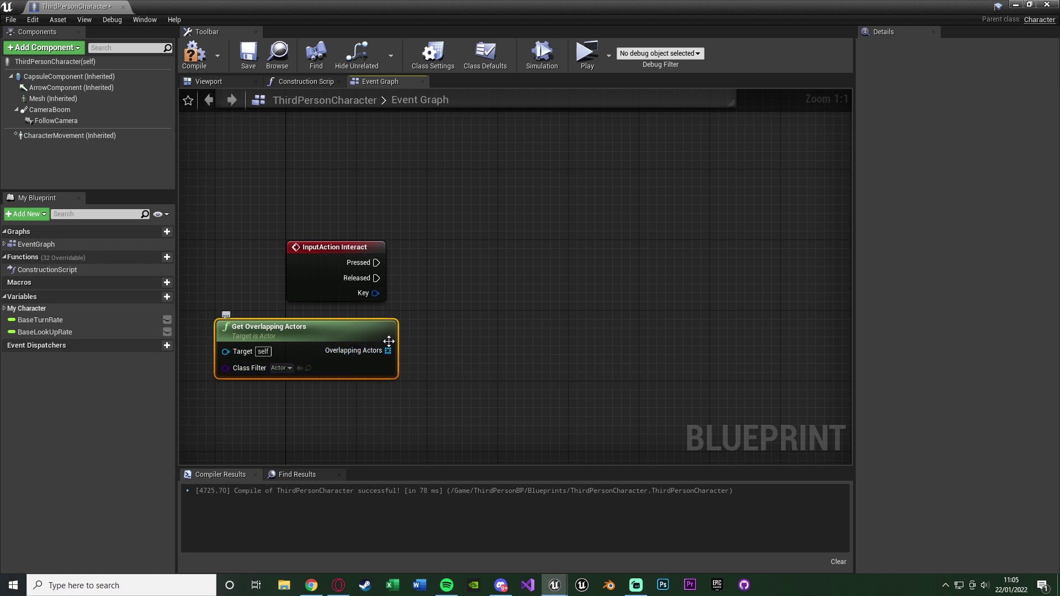
- Add a For Each Loop with Break over the overlapping actors and run it from the Interact action's Pressed output
drag(386, 351, 482, 266)
text(for each)
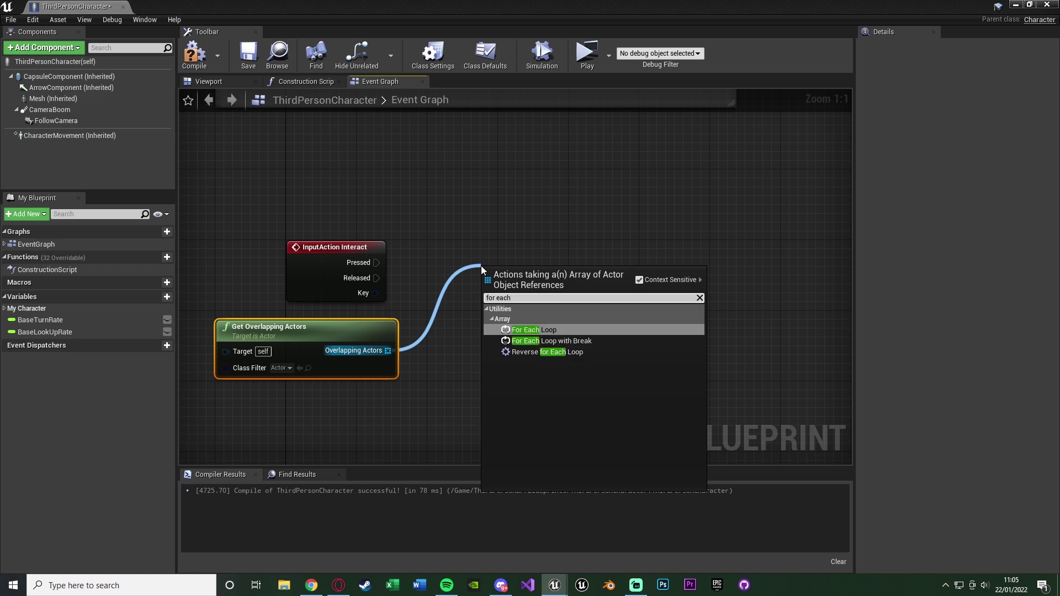
key(Down)
key(Return)
drag(376, 262, 492, 252)
- Add a Does Implement Interface check on the loop's Array Element and set its interface to InteractInterface
drag(567, 278, 593, 293)
text(does implement)
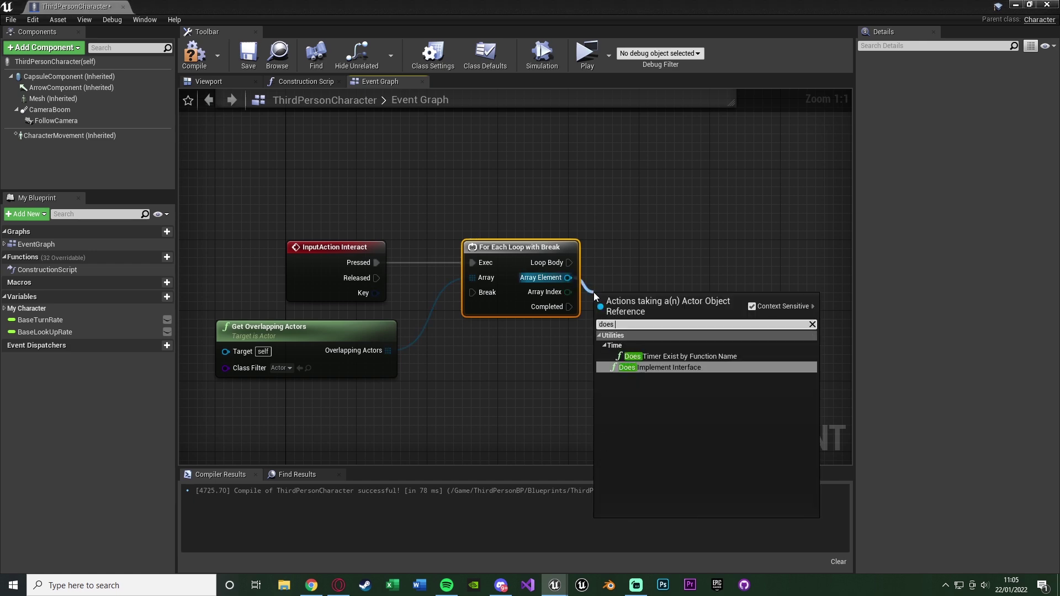
key(Return)
right_drag(594, 293, 391, 317)
drag(439, 334, 446, 327)
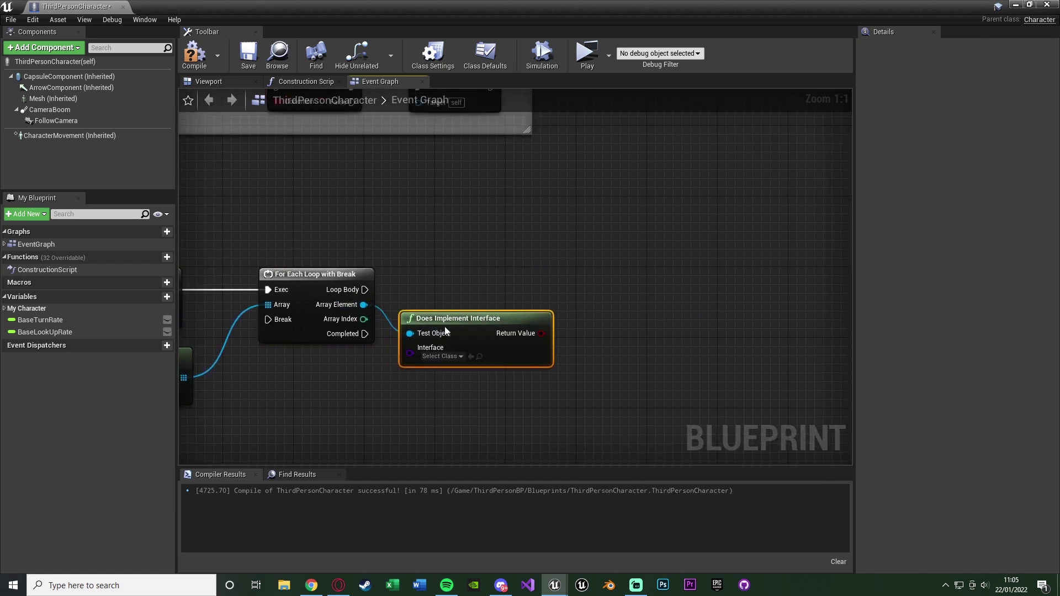
right_drag(445, 326, 570, 286)
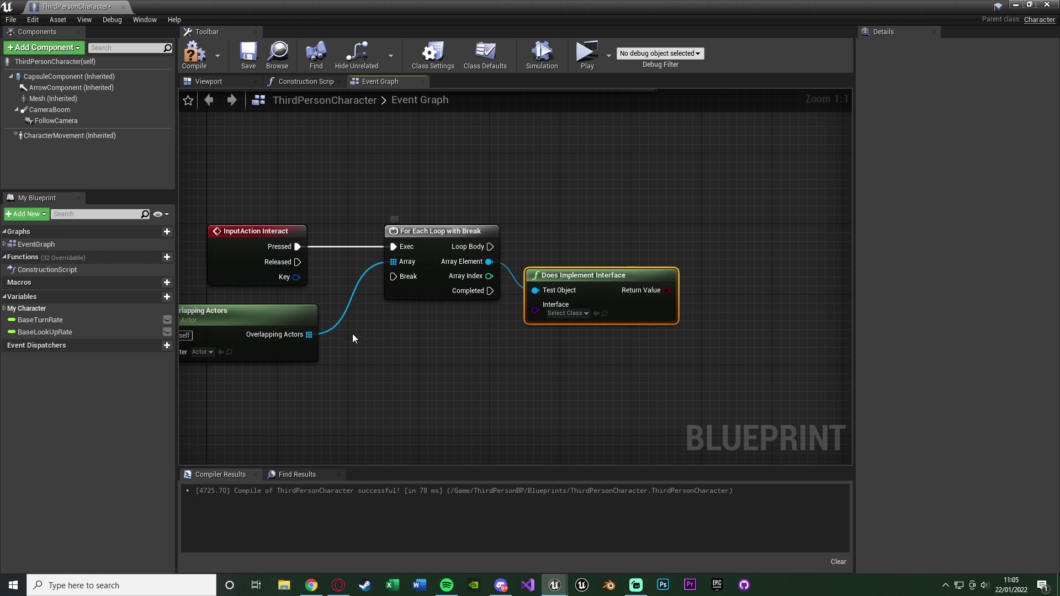
right_drag(185, 420, 320, 365)
right_drag(616, 153, 358, 220)
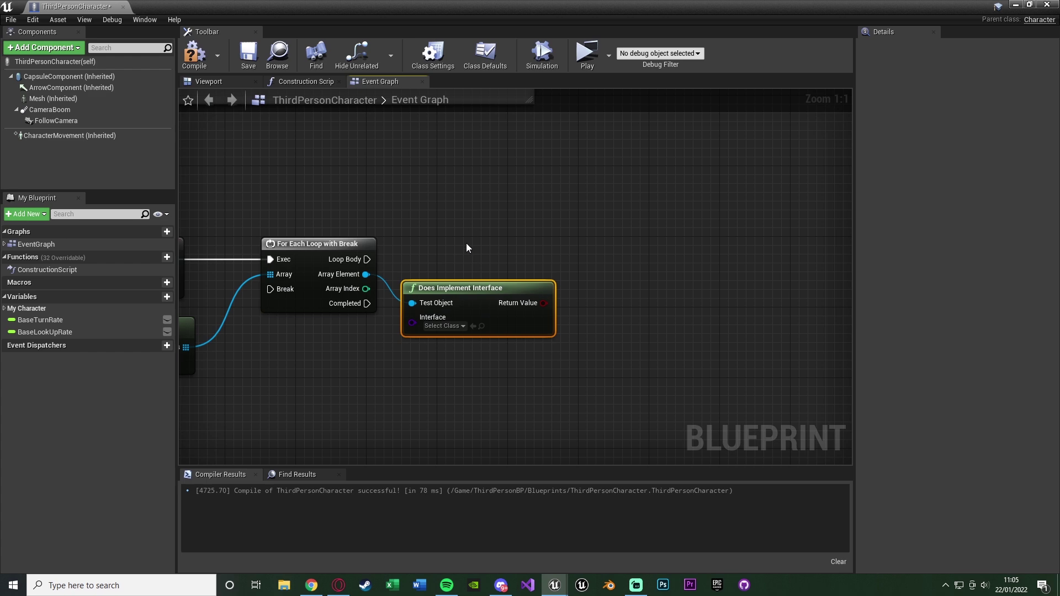
click(460, 326)
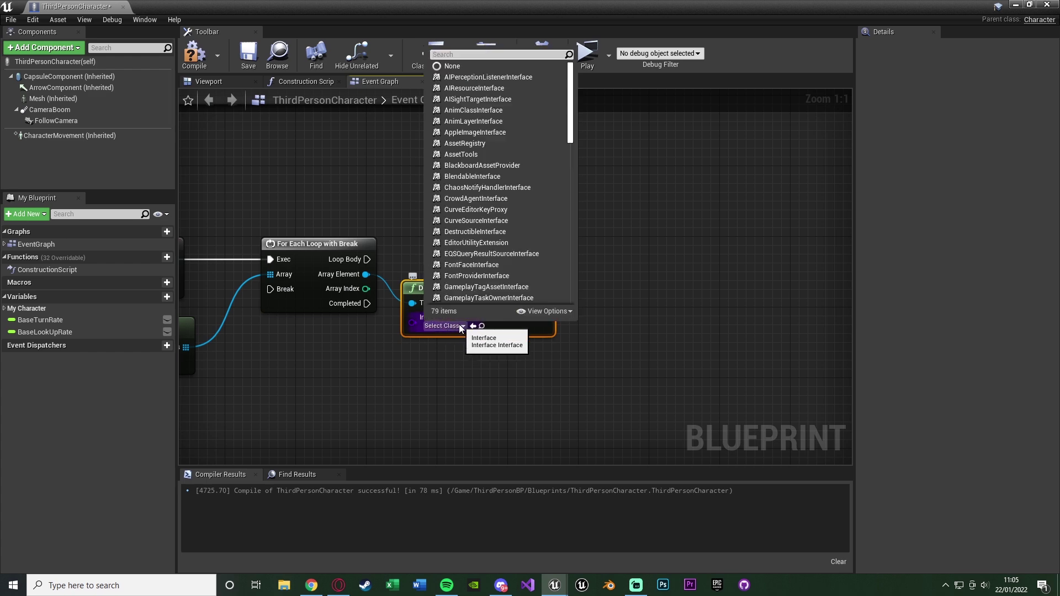
text(interac)
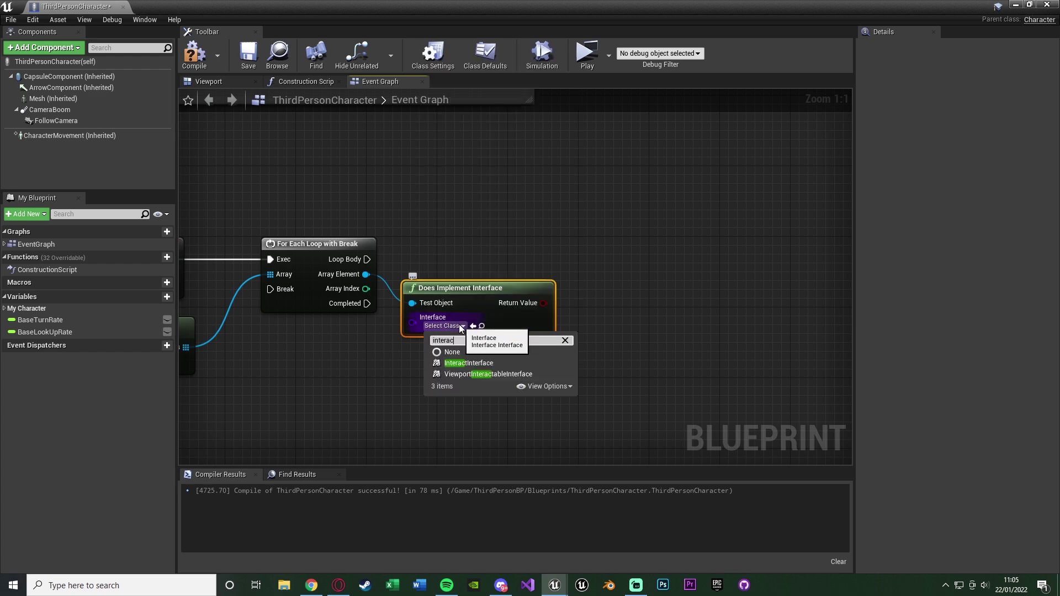
click(460, 363)
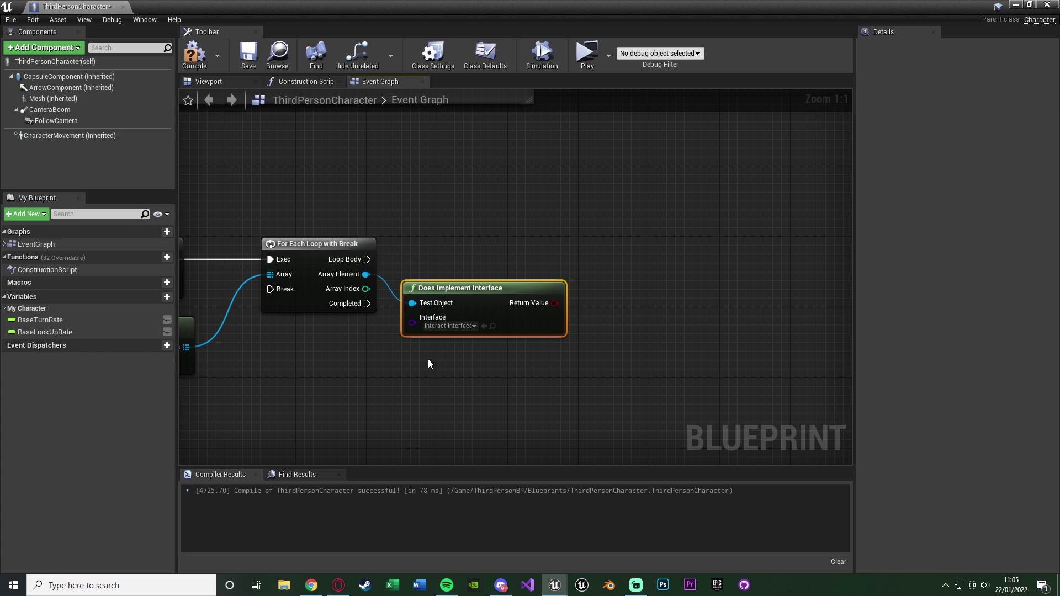
- Add a Branch driven by the Loop Body, with the interface check's Return Value as its condition, and align it with the loop
right_drag(429, 363, 320, 397)
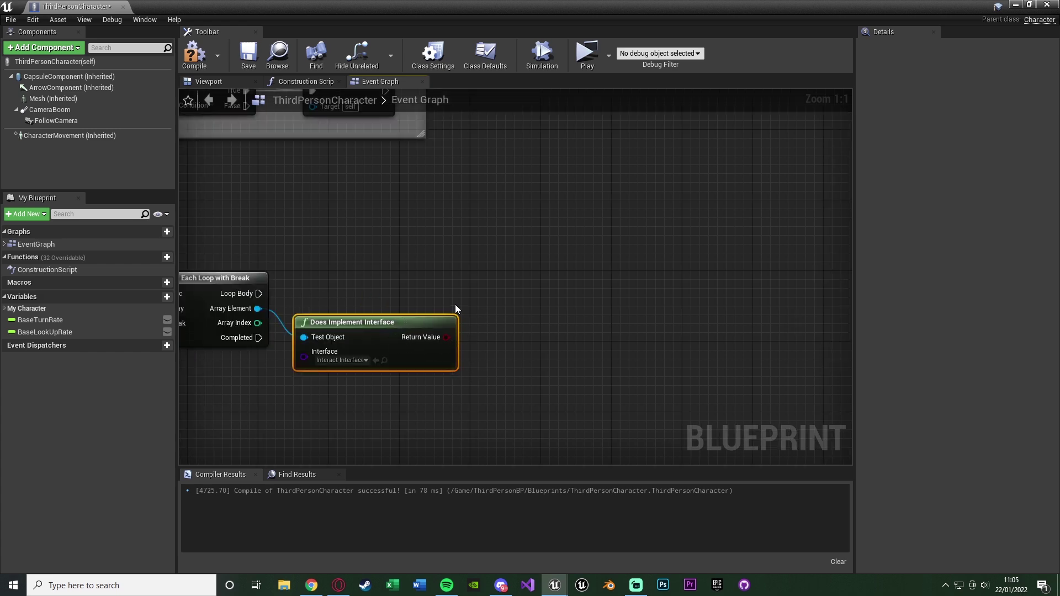
click(477, 288)
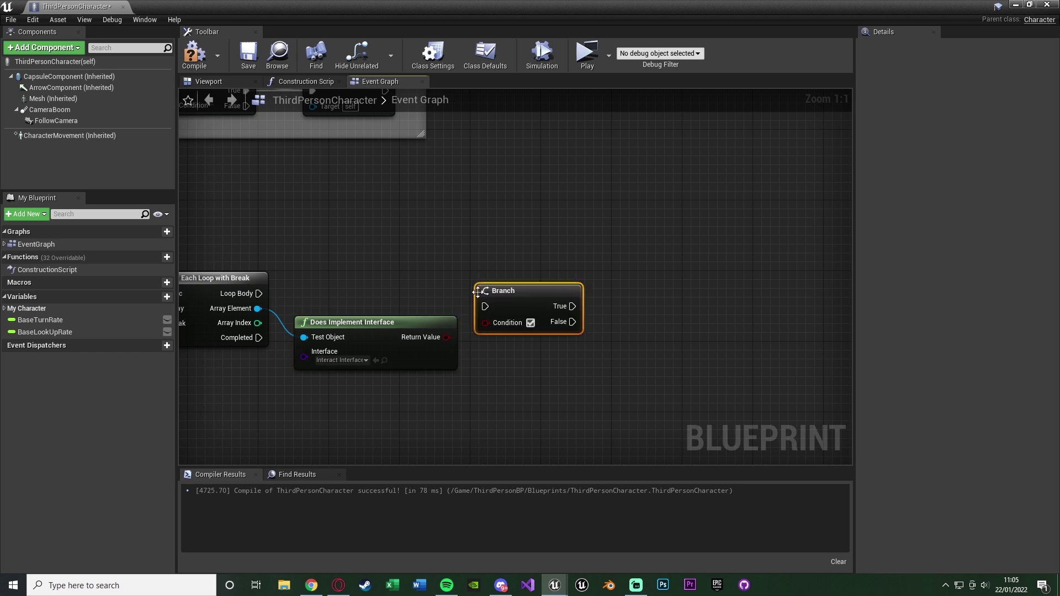
drag(485, 321, 446, 337)
drag(494, 305, 493, 279)
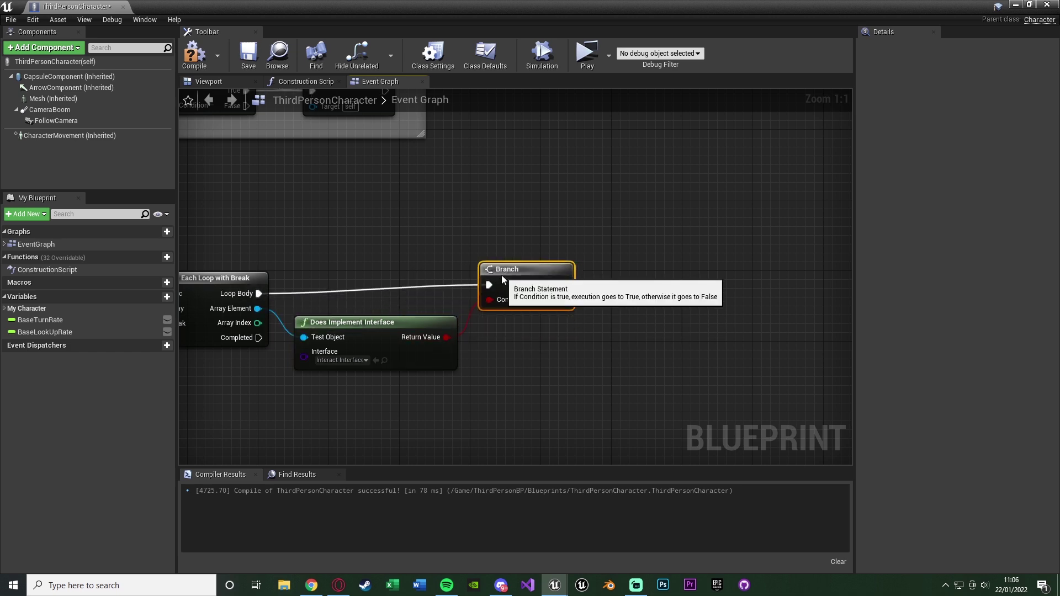
right_drag(409, 289, 430, 257)
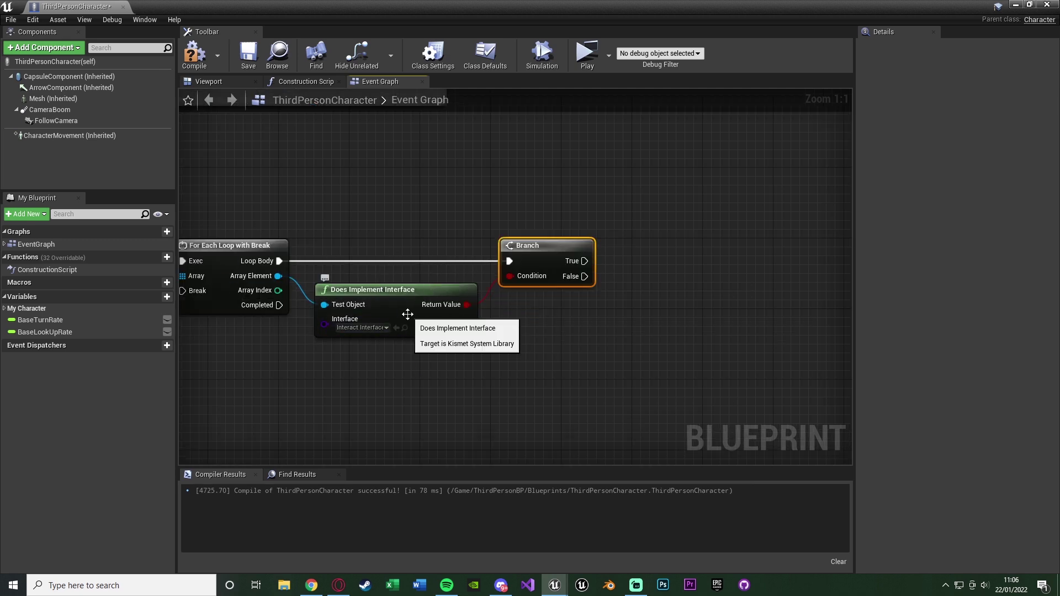
right_drag(519, 261, 444, 282)
drag(503, 298, 554, 343)
click(498, 338)
- Add the Interact (Message) call targeting the loop's Array Element and run it from the Branch's True output
right_drag(489, 301, 669, 287)
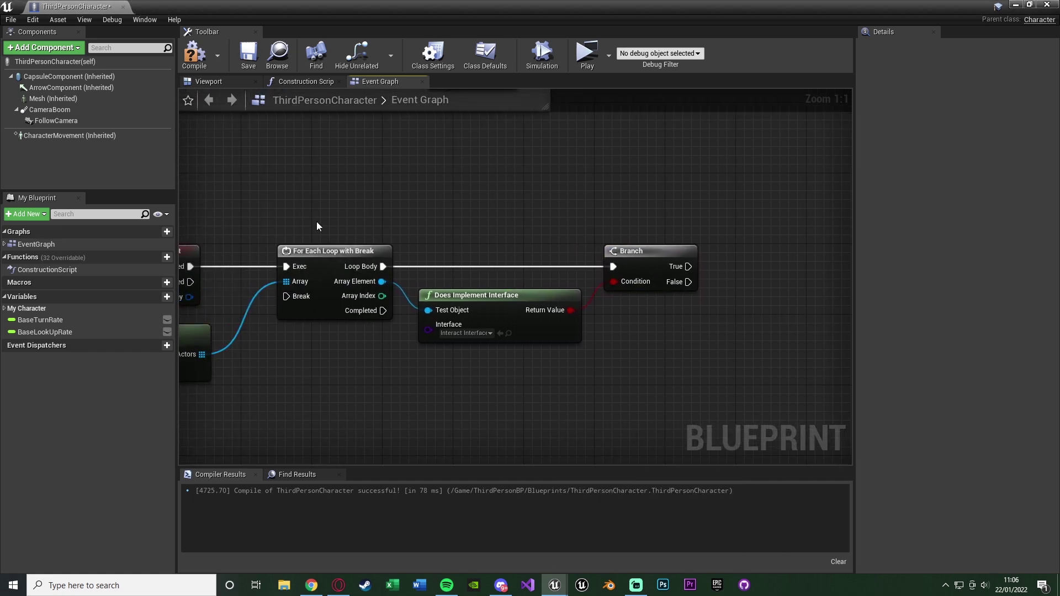
right_drag(531, 282, 471, 307)
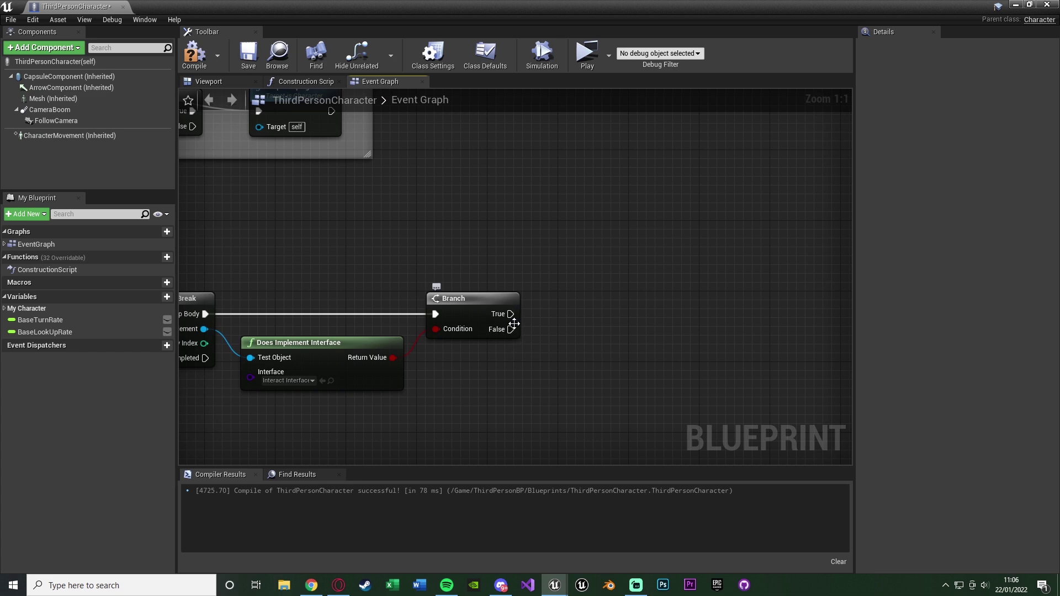
right_drag(330, 333, 391, 313)
drag(301, 308, 678, 313)
text(interact)
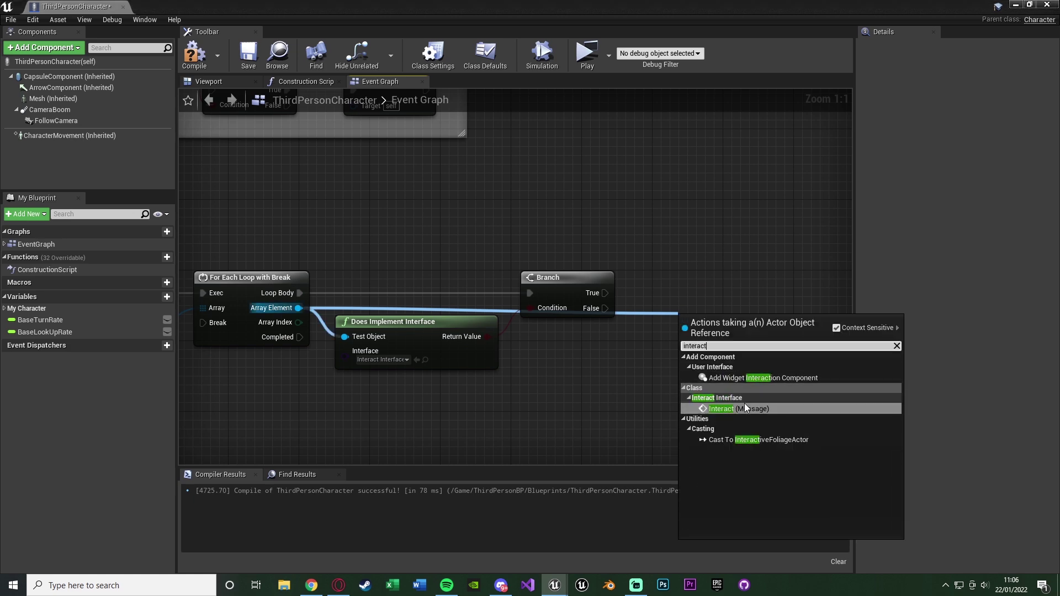
click(742, 409)
drag(689, 346, 591, 294)
drag(723, 332, 688, 279)
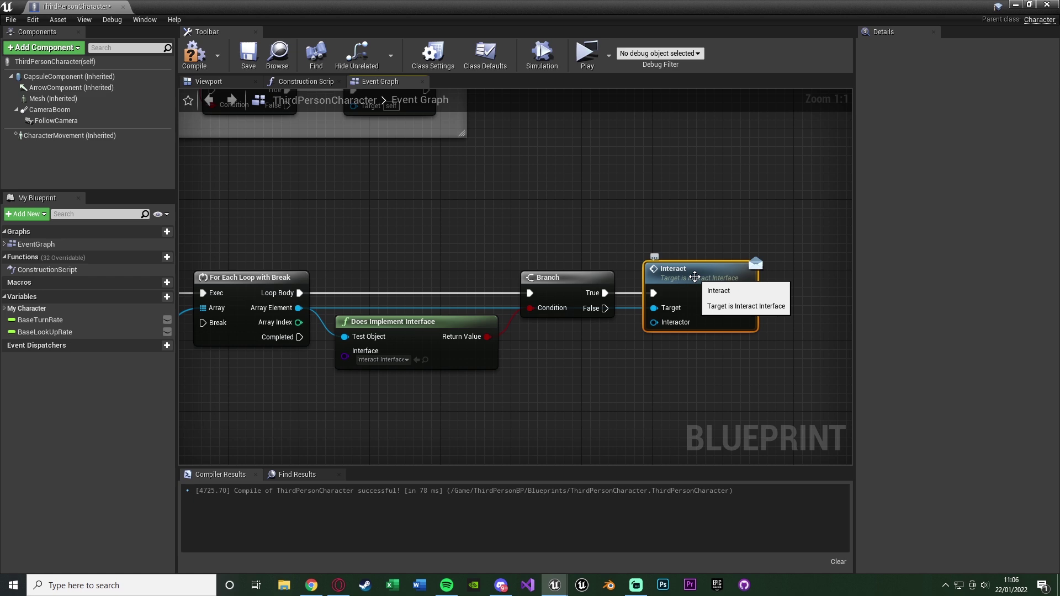
- Feed a Self reference into the Interactor input of the Interact message node
drag(654, 322, 564, 340)
text(self)
key(Return)
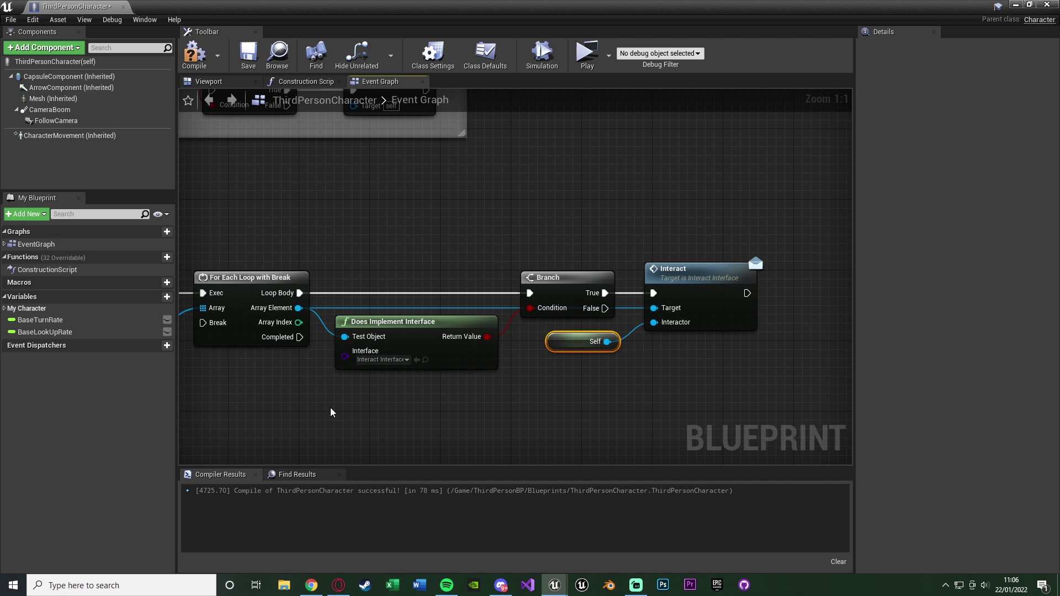
- Connect the Interact node's execution output back to the loop's Break input and route the wire above the nodes with two reroute points
drag(745, 293, 202, 322)
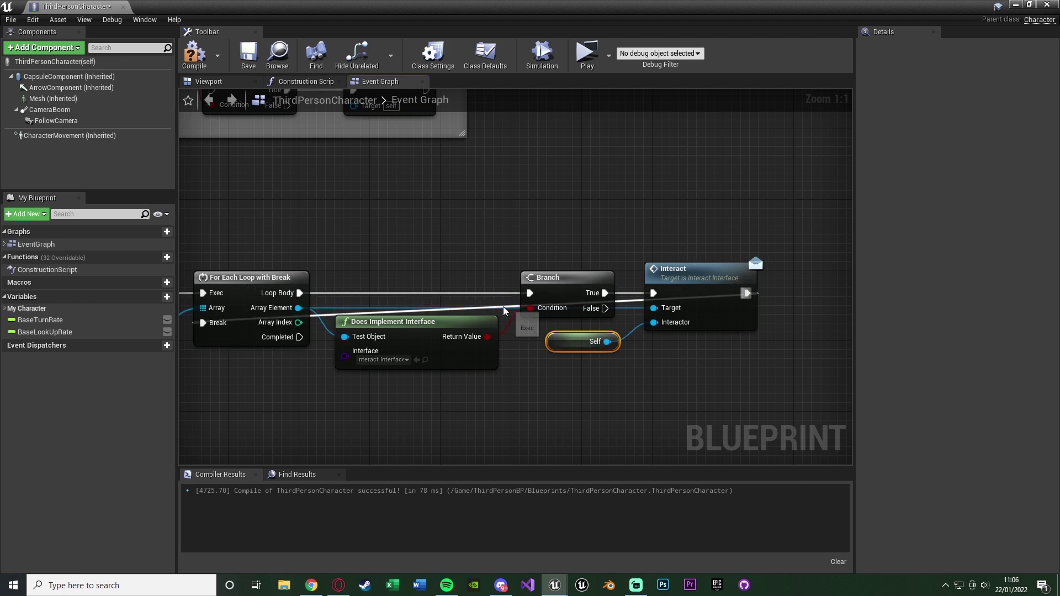
double_click(504, 308)
drag(512, 309, 208, 263)
double_click(733, 262)
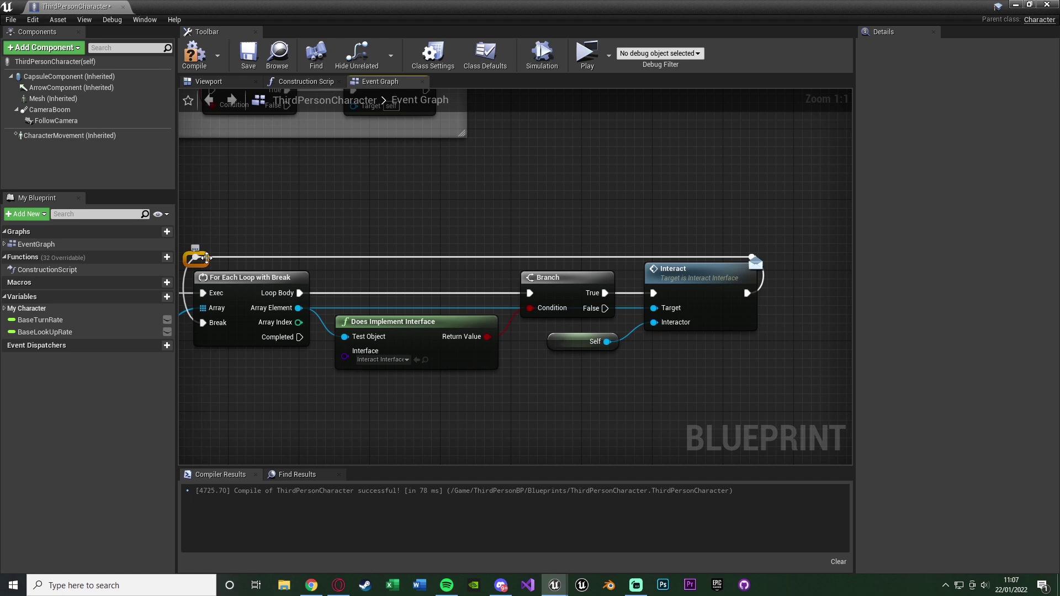
click(478, 187)
- Compile and save the ThirdPersonCharacter Blueprint, and close its editor
click(194, 55)
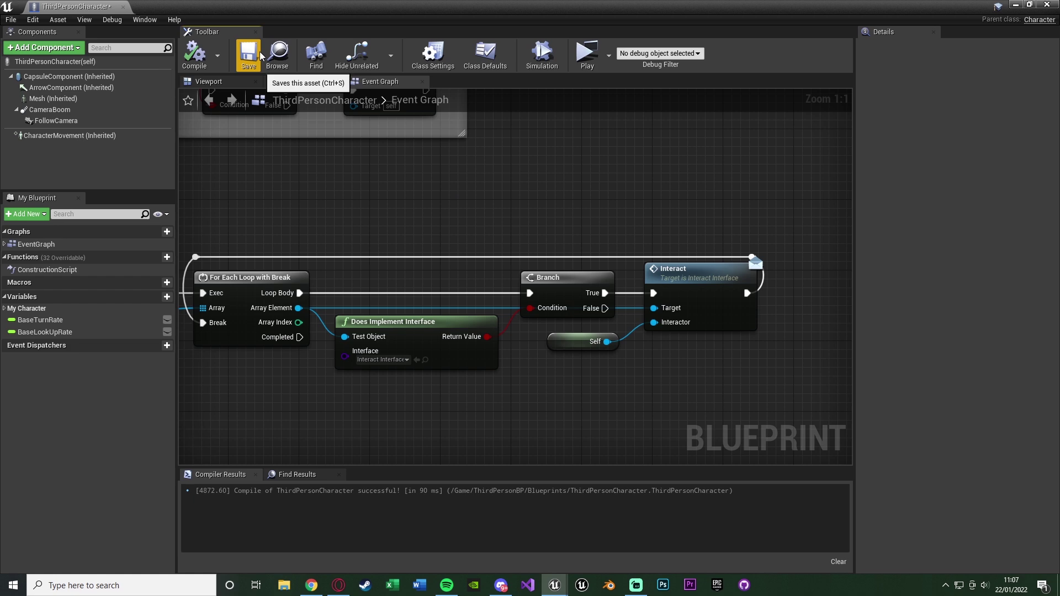
click(248, 54)
click(114, 6)
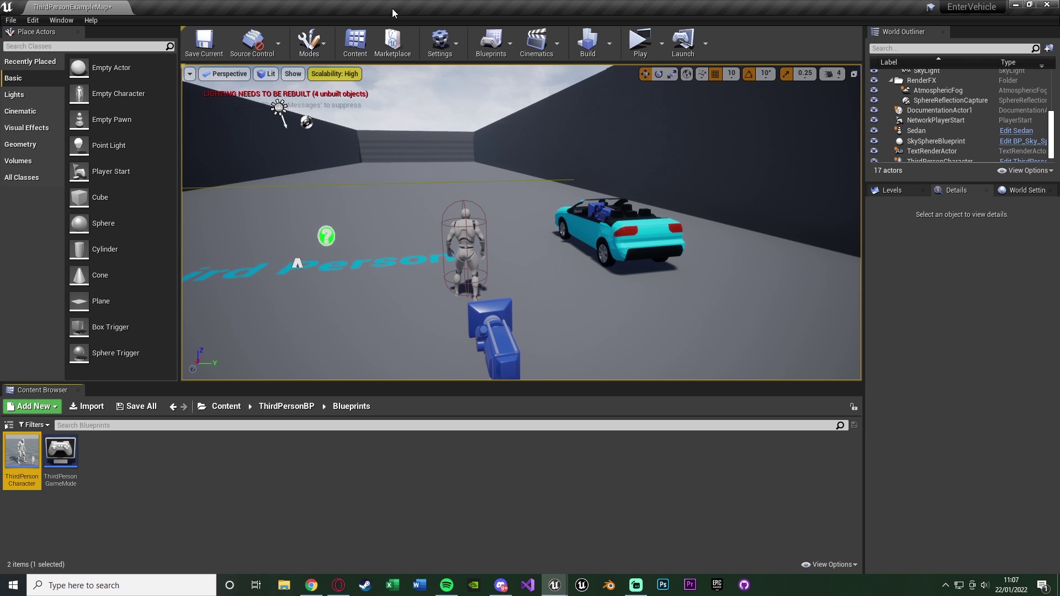
- Preview the Vehicle and Vehicle Advanced feature packs available for the project, and leave without adding either one
click(235, 410)
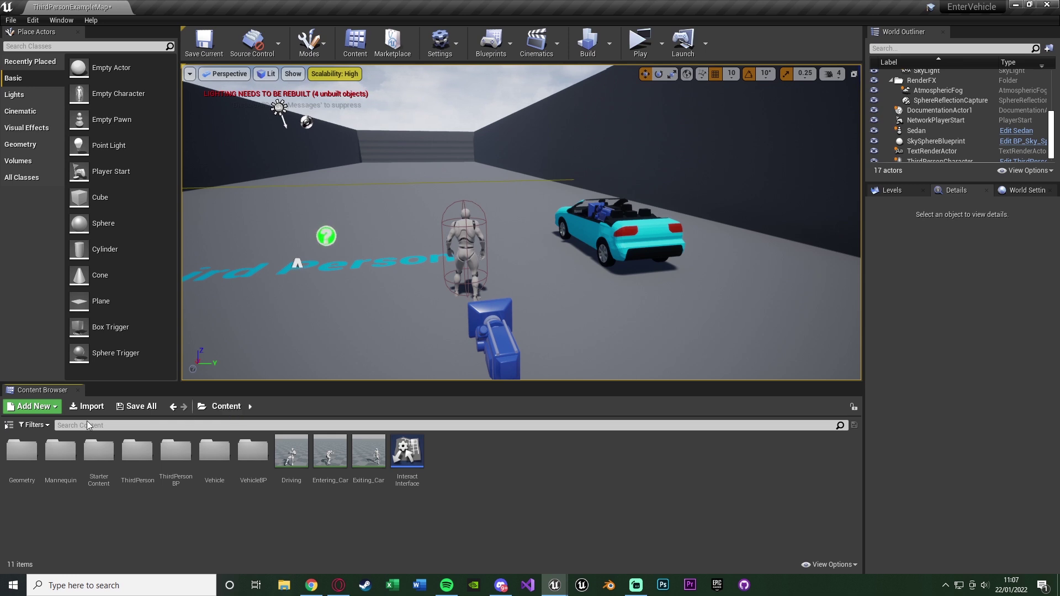
click(49, 413)
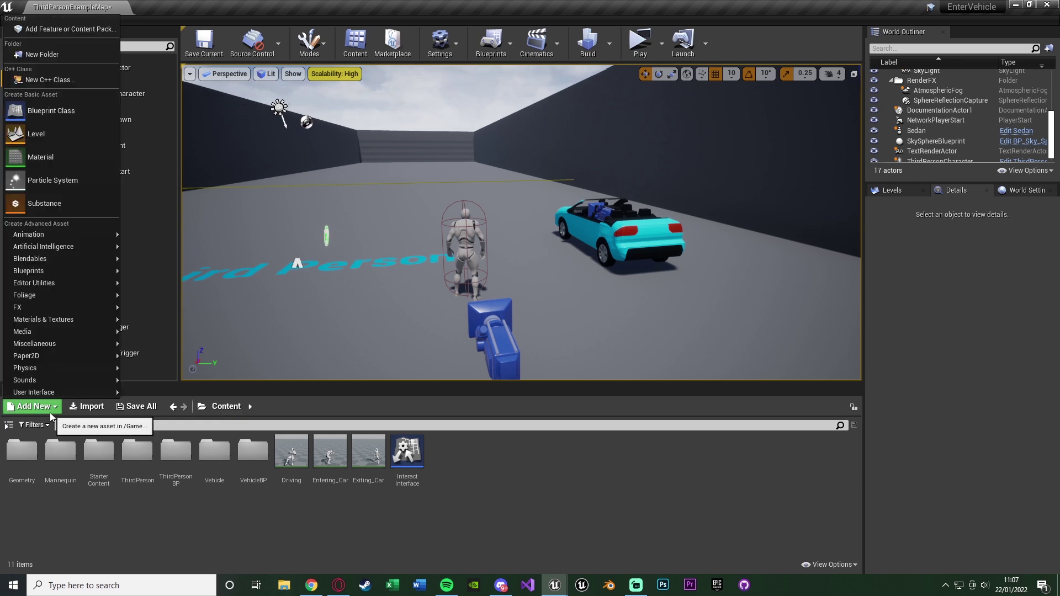
click(78, 29)
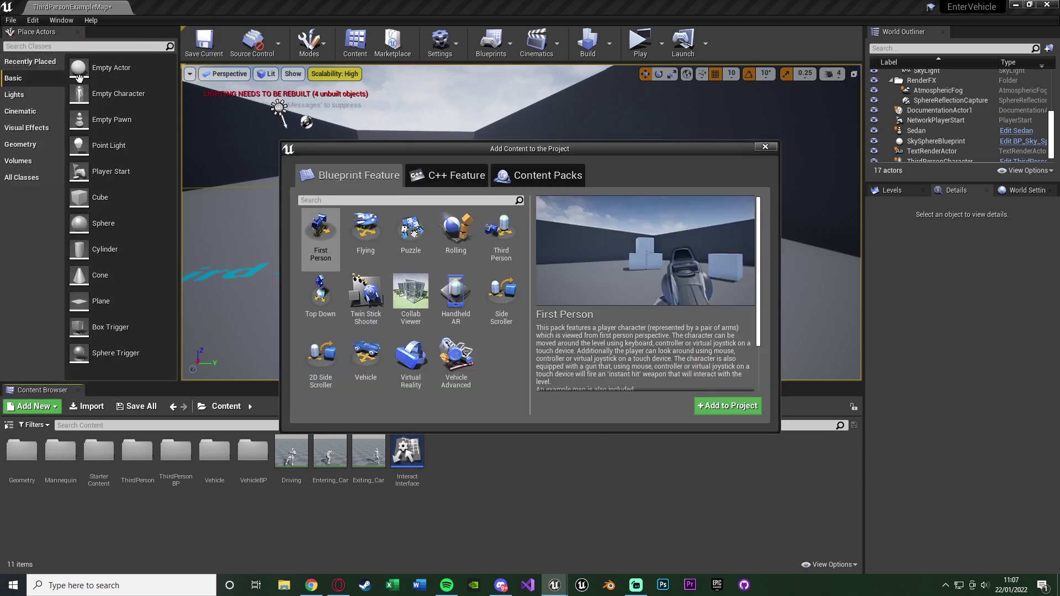
click(368, 364)
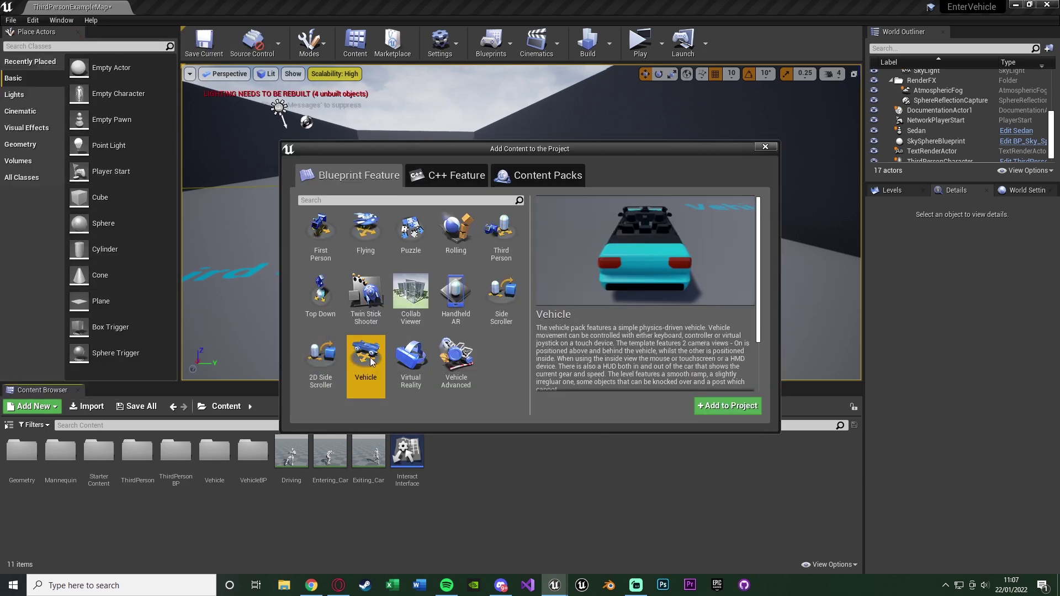
click(458, 367)
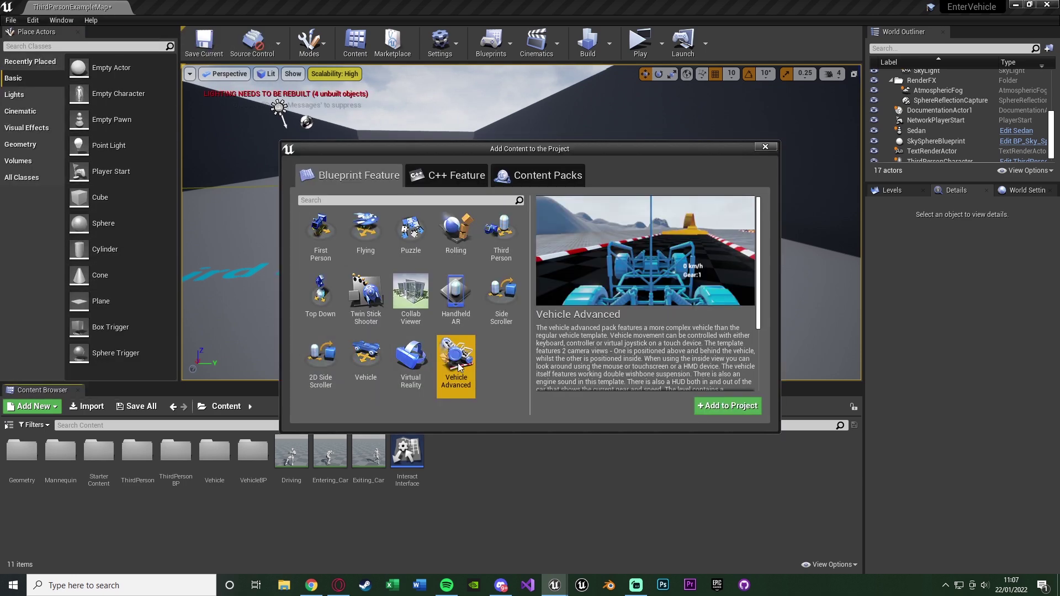
click(376, 360)
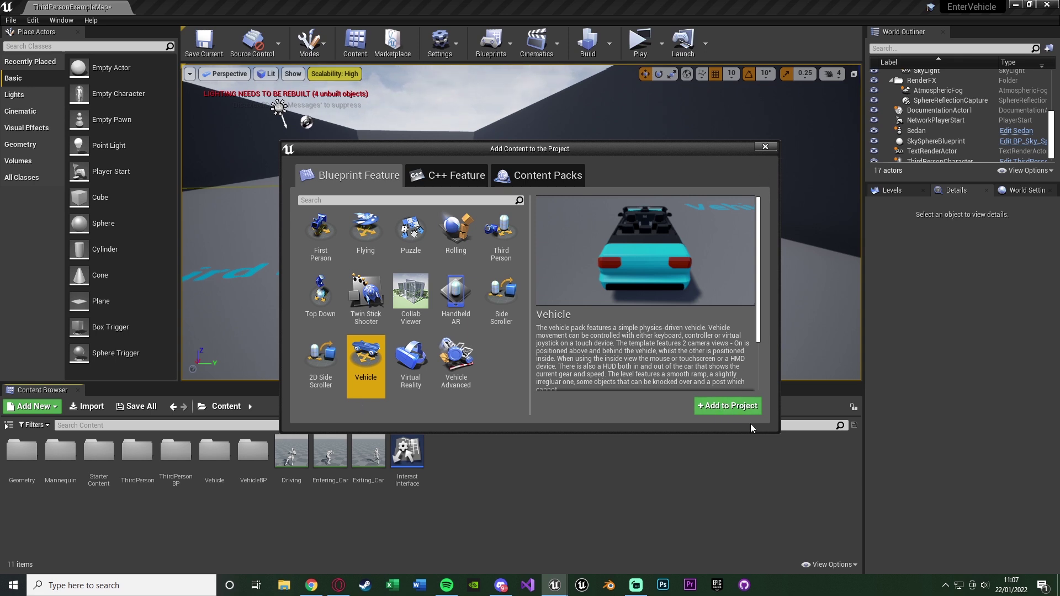
click(773, 148)
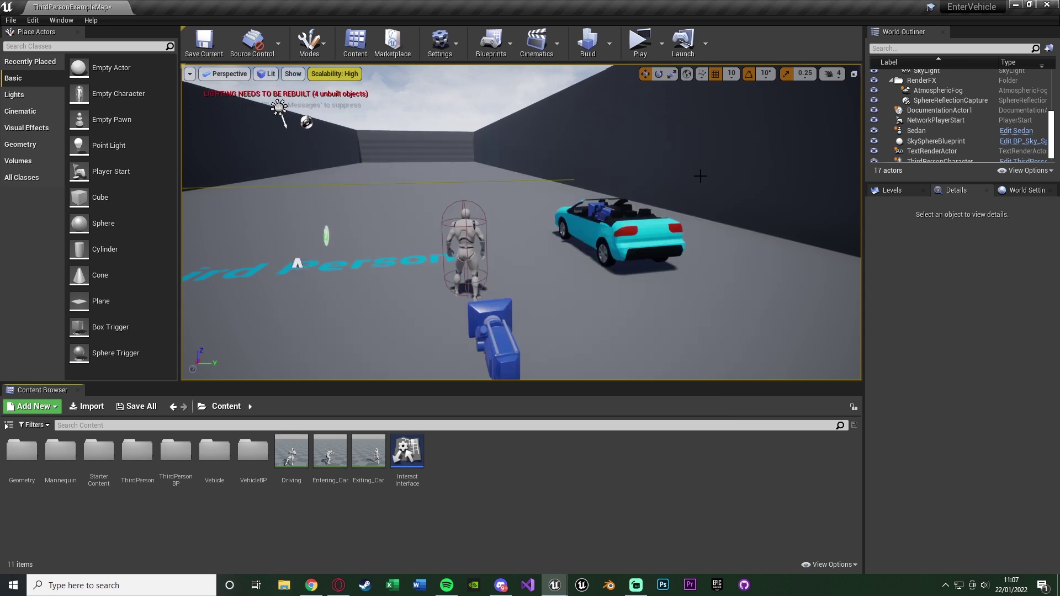
- Open the Sedan Blueprint from the VehicleBP Sedan folder and compile it
double_click(253, 450)
double_click(76, 464)
key(alt+Left)
double_click(88, 464)
double_click(24, 467)
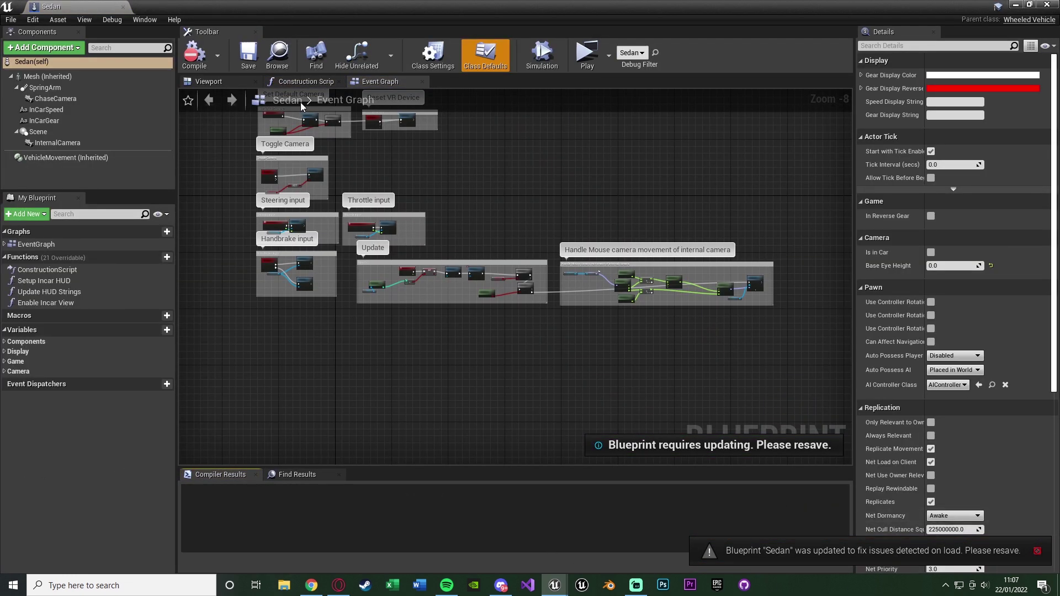
click(195, 55)
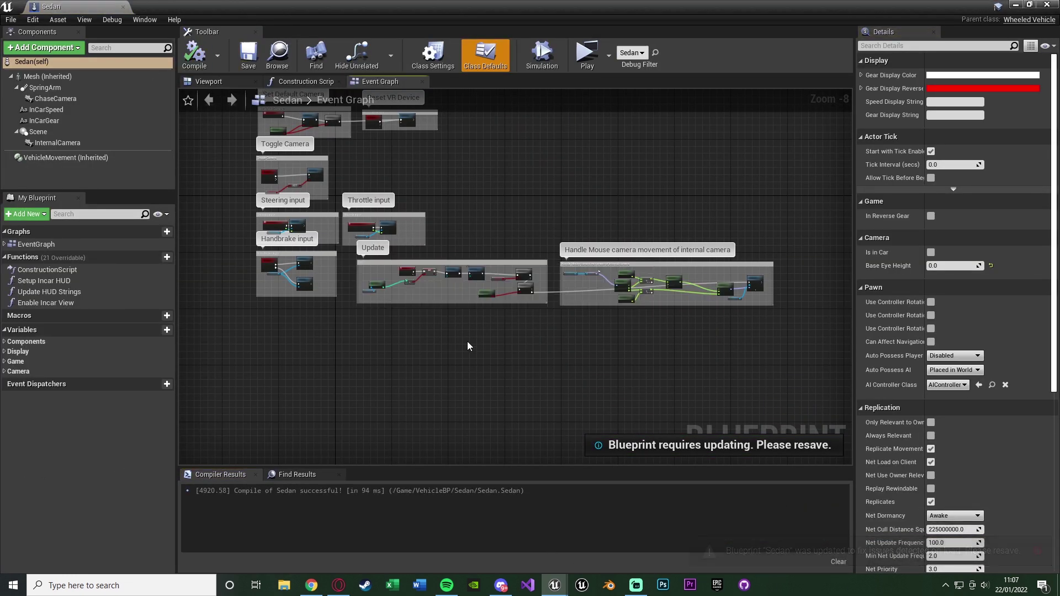
- Look over the node groups in the Sedan's event graph and show the car in its viewport
right_drag(462, 129, 477, 192)
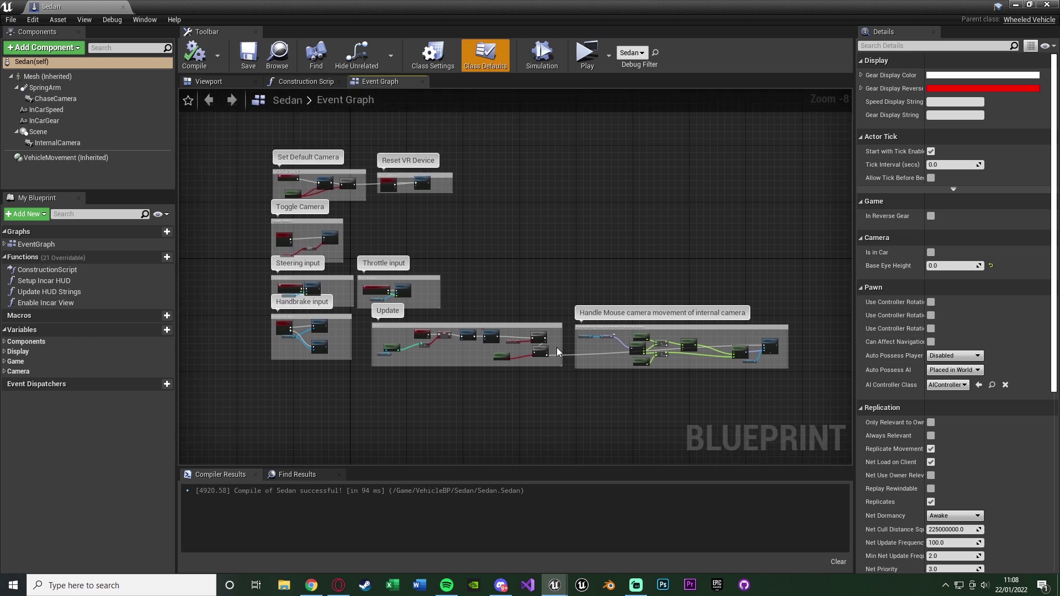
right_drag(394, 382, 377, 348)
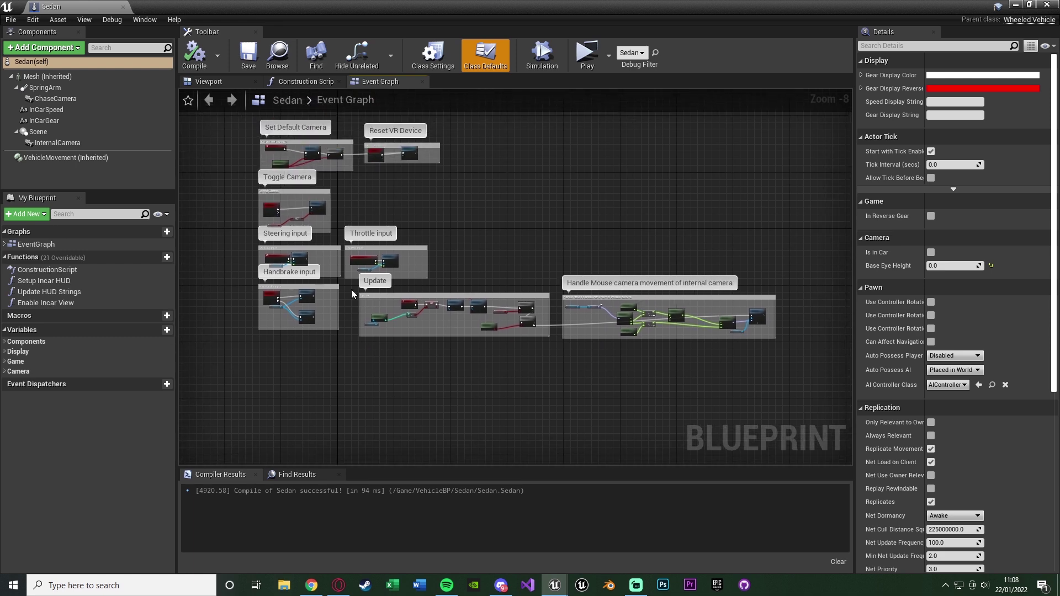
click(208, 82)
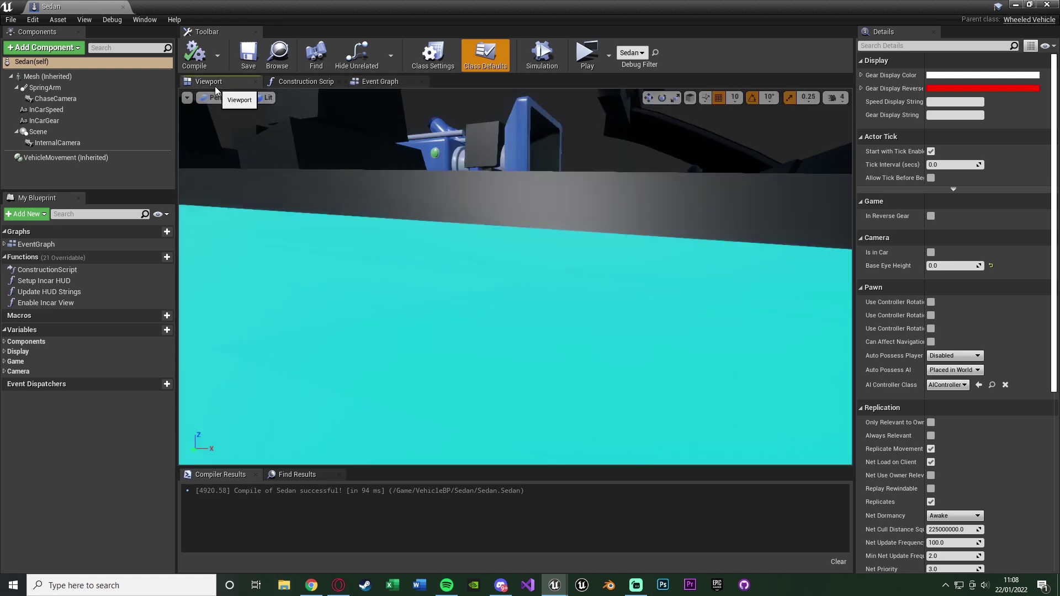
- Add a Box Collision component to the Sedan Blueprint
right_drag(420, 237, 433, 247)
key(s)
right_drag(304, 179, 408, 194)
key(a)
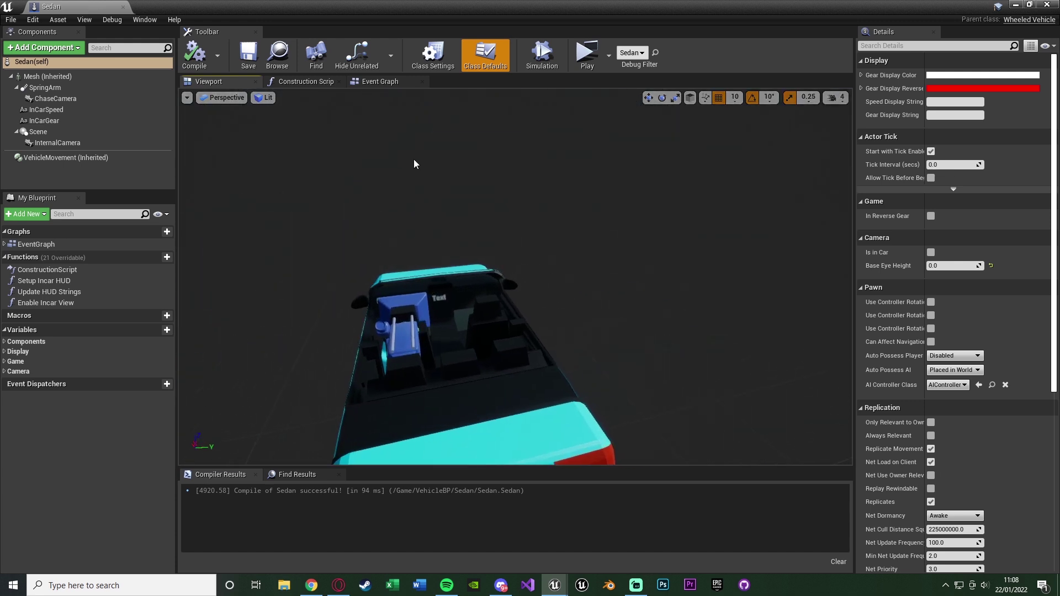
click(47, 49)
text(box)
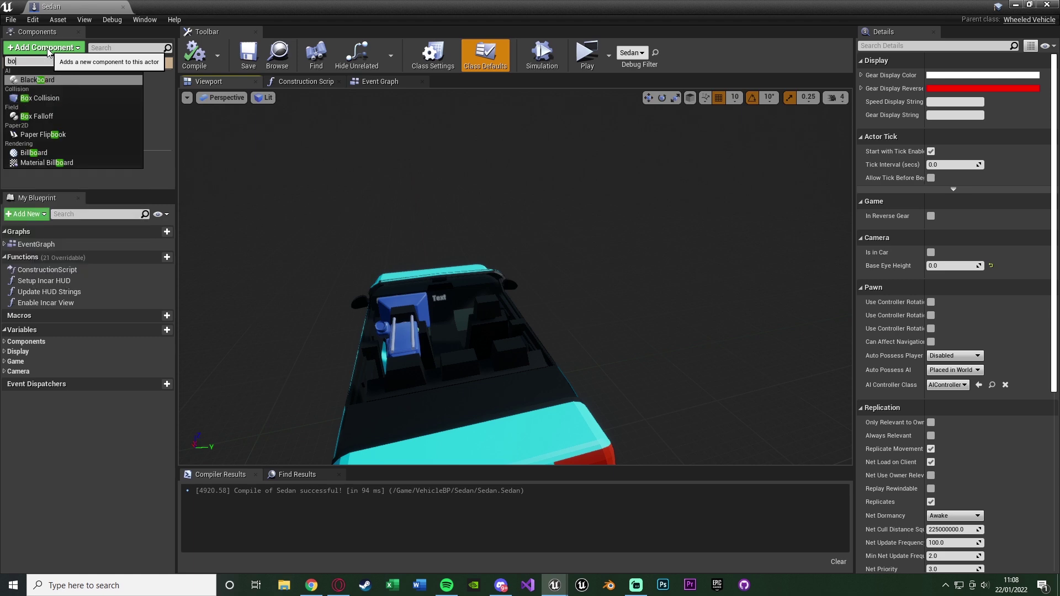
key(Return)
- Move the box beside the driver's side to Y -150, Z 100 and scale it to X 3.5, Y 2.5, Z 3.25
mouse_move(404, 243)
right_down()
mouse_move(419, 251)
mouse_move(404, 244)
right_up()
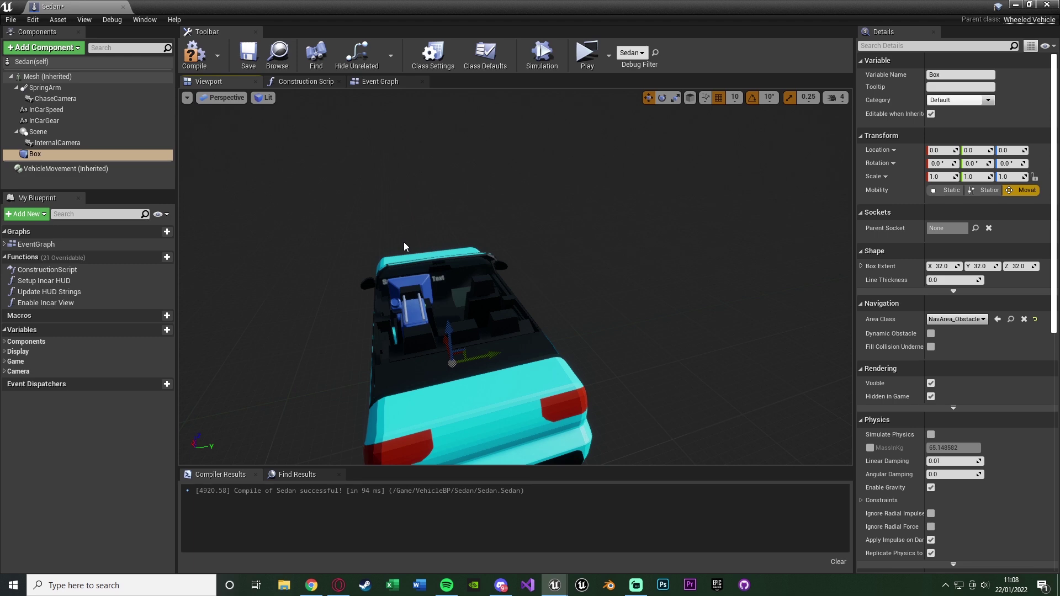
right_drag(404, 244, 292, 286)
drag(445, 331, 379, 333)
right_drag(442, 330, 458, 327)
key(r)
drag(499, 320, 436, 321)
key(w)
right_drag(542, 313, 501, 315)
key(e)
key(r)
drag(506, 276, 457, 222)
key(w)
key(e)
key(r)
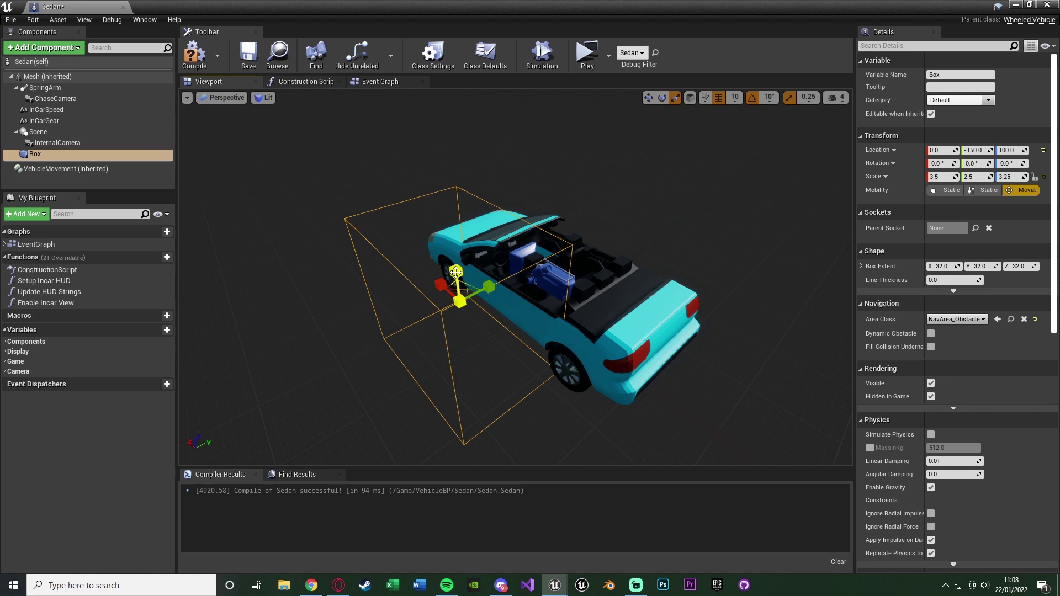
- Reduce the box's X scale to 3.0 and reposition it at X 30, Y -150, Z 130
mouse_move(442, 288)
mouse_down()
mouse_move(451, 293)
mouse_move(427, 276)
mouse_up()
key(space)
right_drag(428, 276, 380, 276)
drag(459, 376, 454, 337)
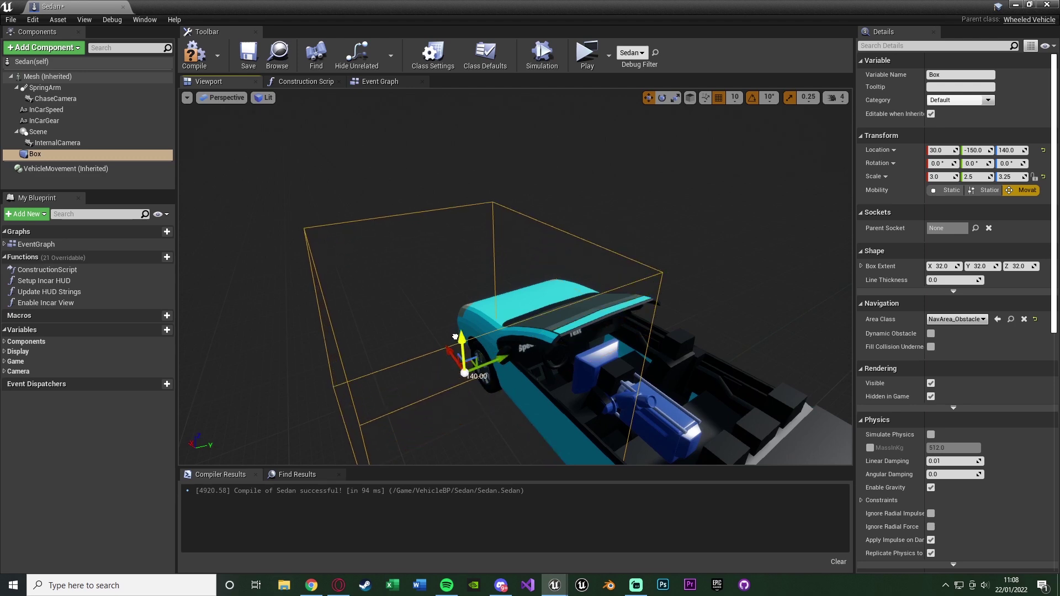
right_drag(455, 337, 465, 330)
drag(466, 329, 466, 335)
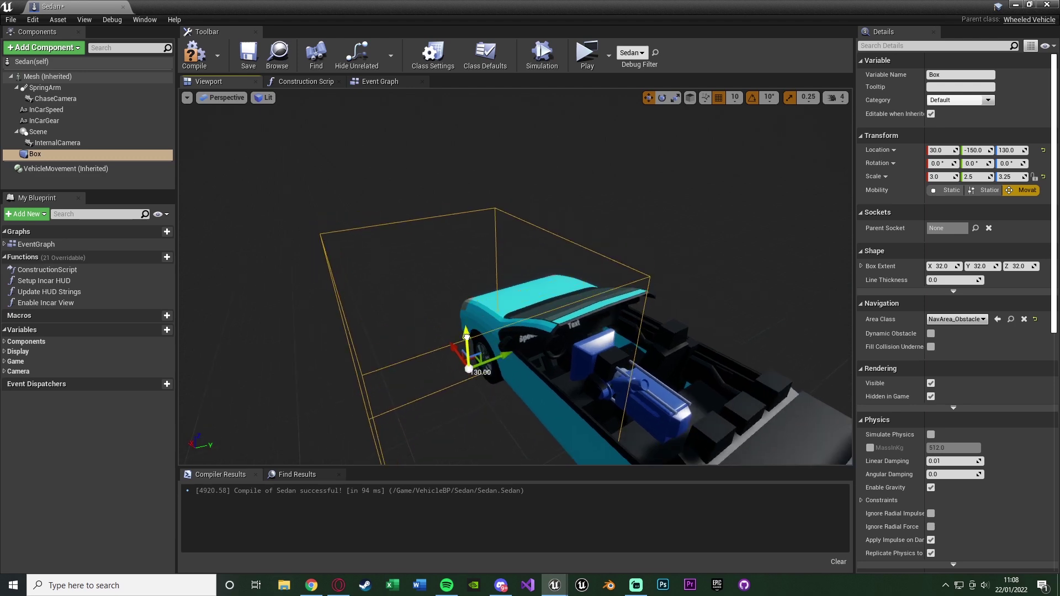
scroll(466, 335, down, 5)
click(130, 181)
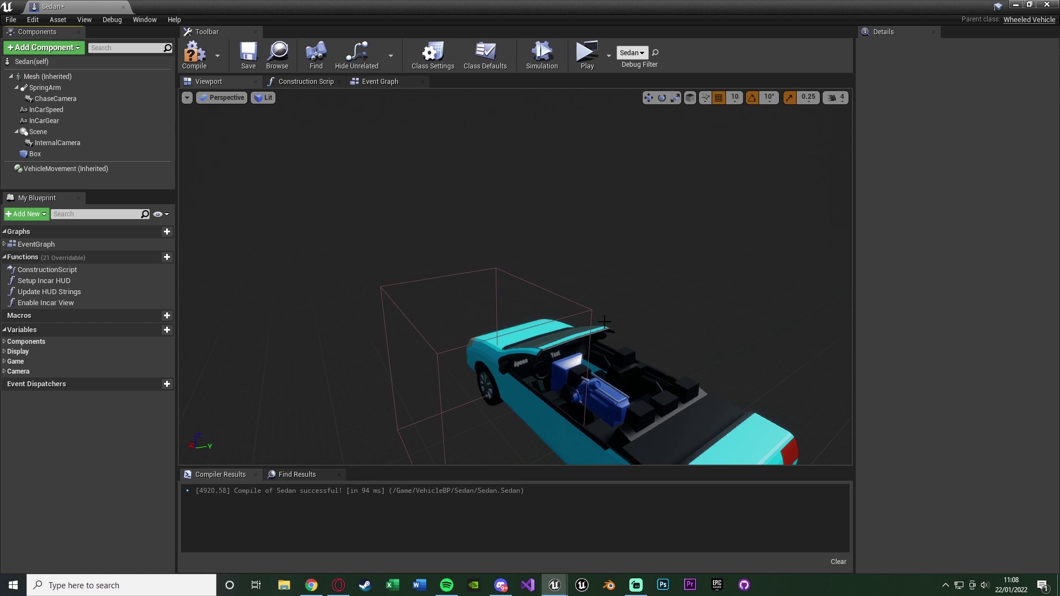
right_drag(521, 341, 528, 339)
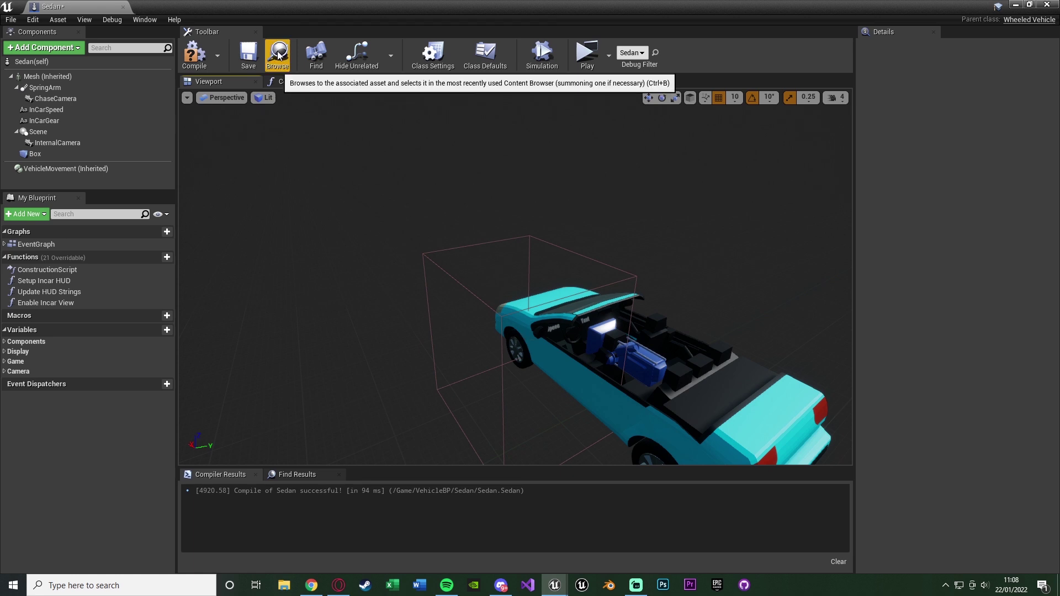
- Add a Skeletal Mesh component to the Sedan and name it Enter Mesh
click(77, 48)
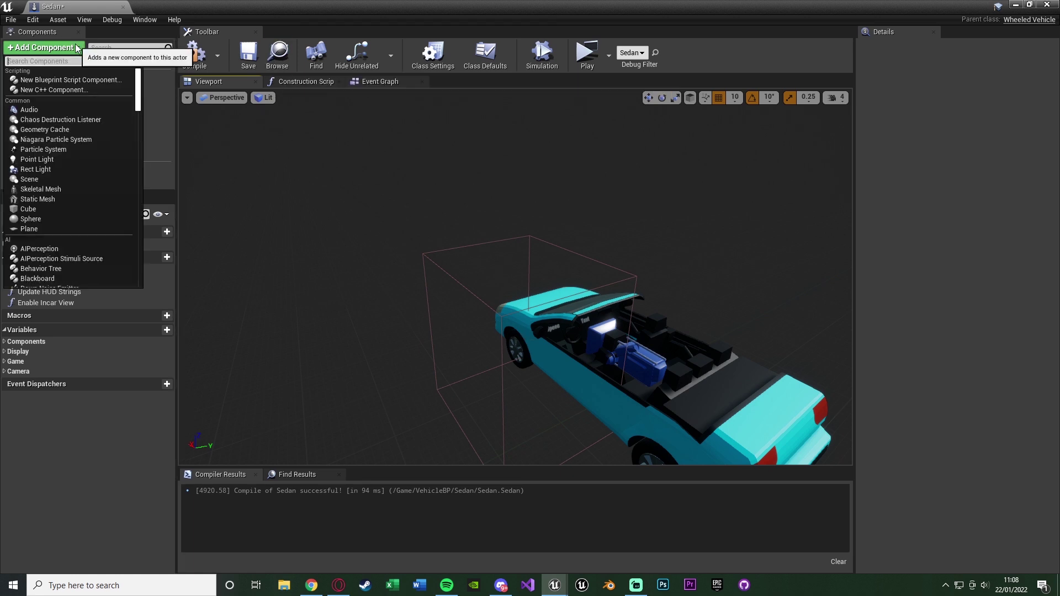
text(skel)
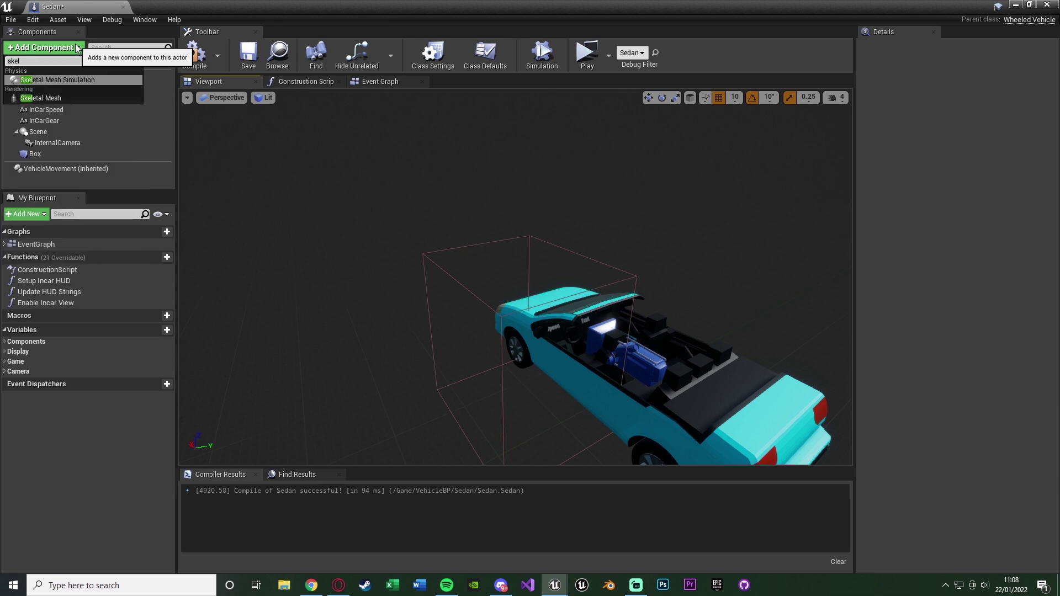
click(44, 98)
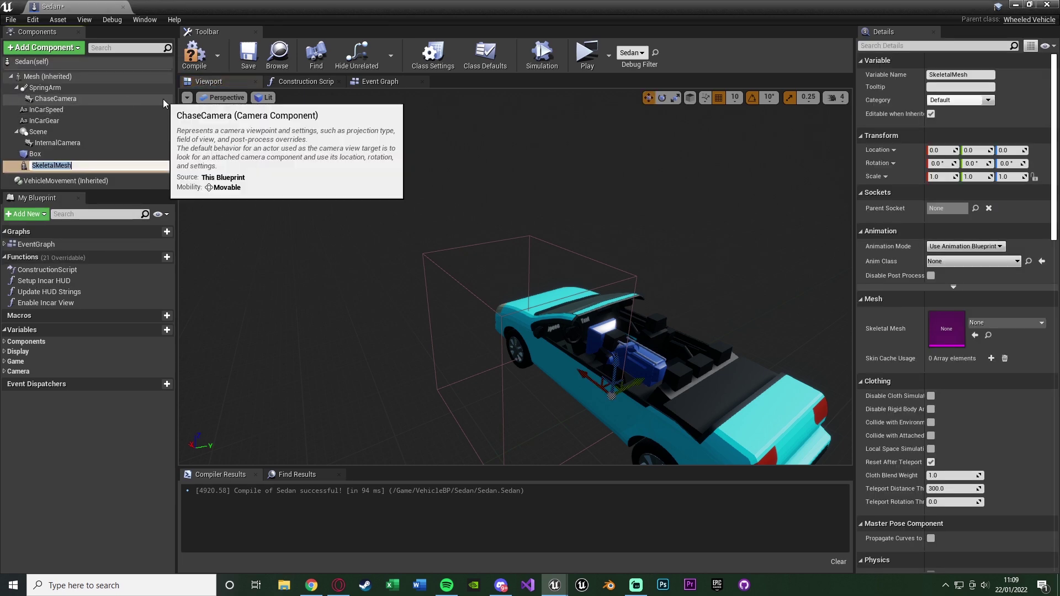
text(Enter Mesh)
key(Return)
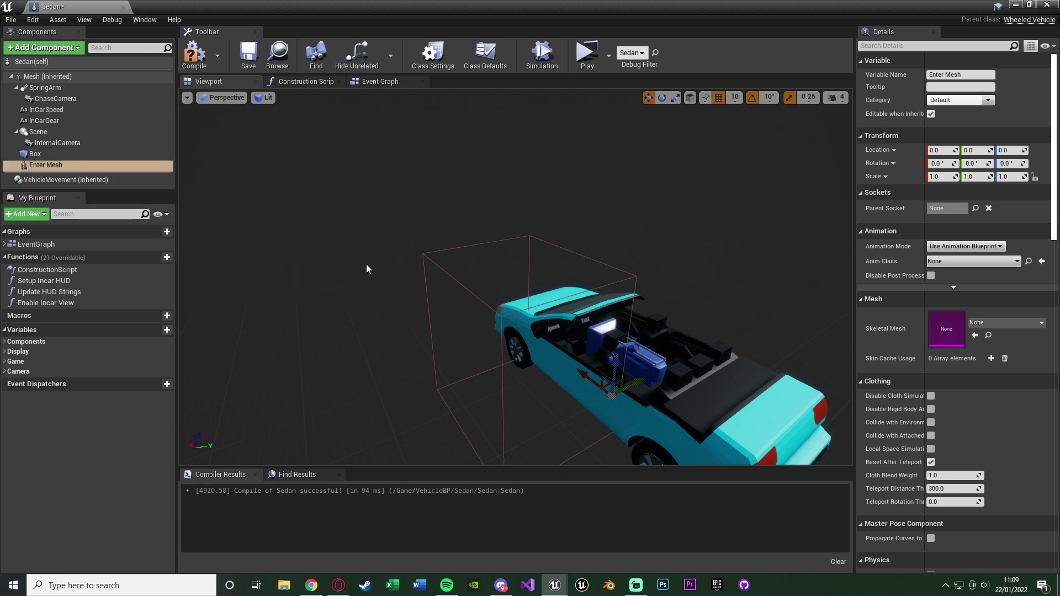
- Assign the SK_Mannequin skeletal mesh to the Enter Mesh component
right_drag(440, 197, 546, 205)
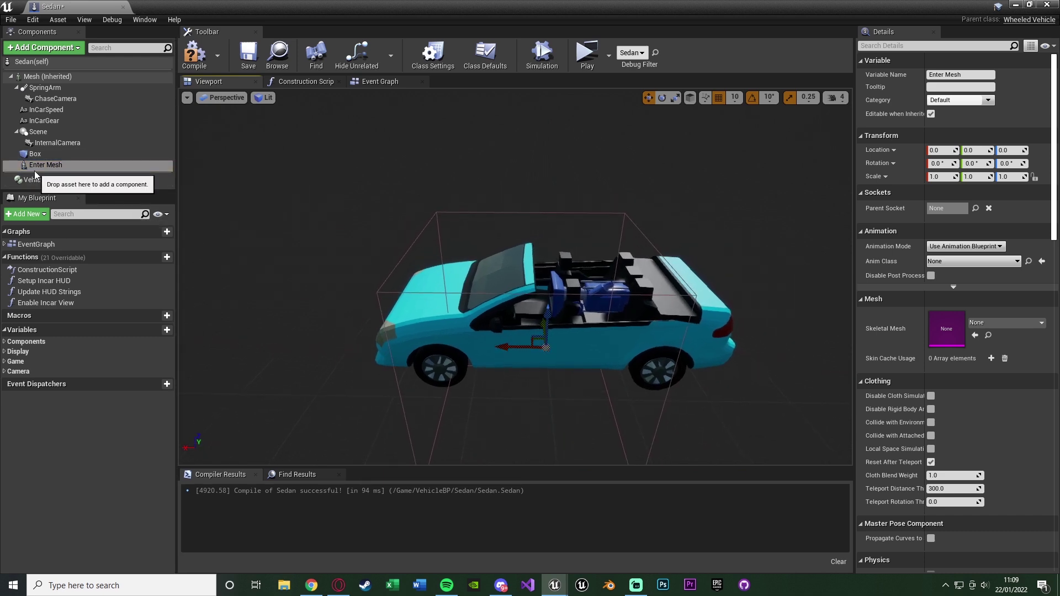
click(986, 322)
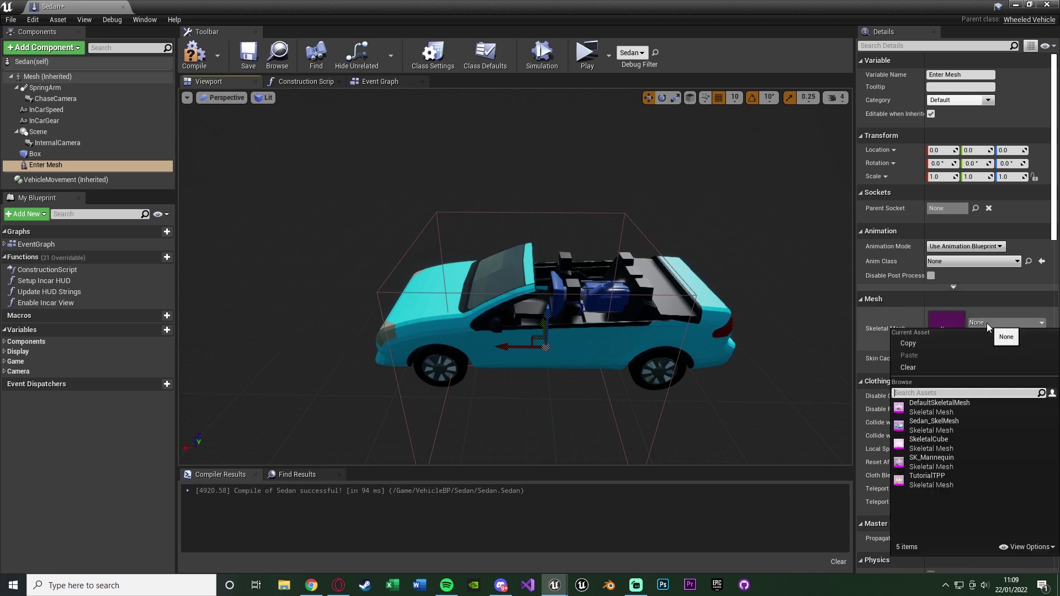
text(mann)
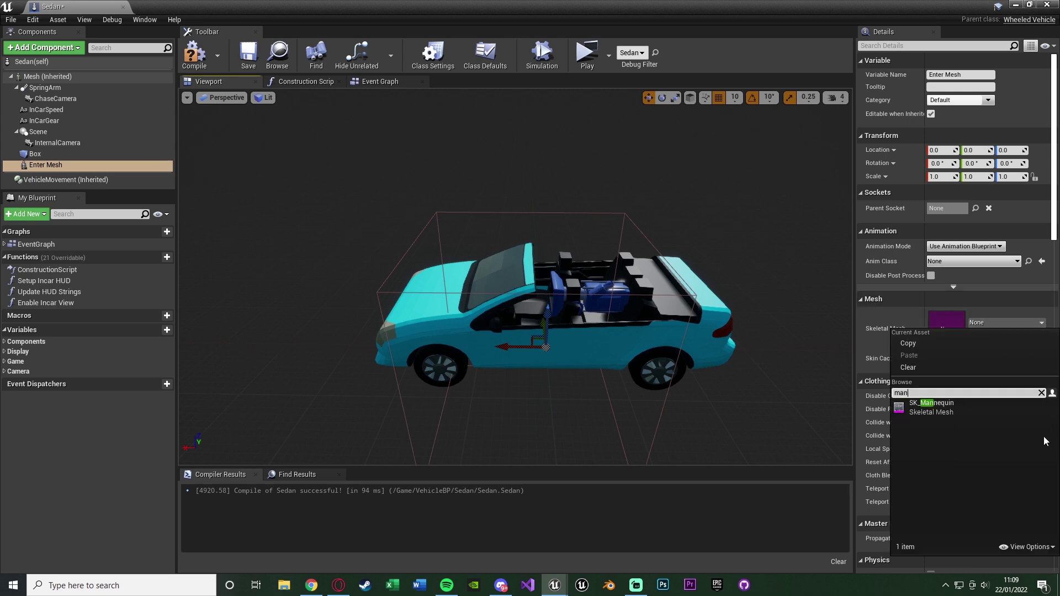
click(944, 406)
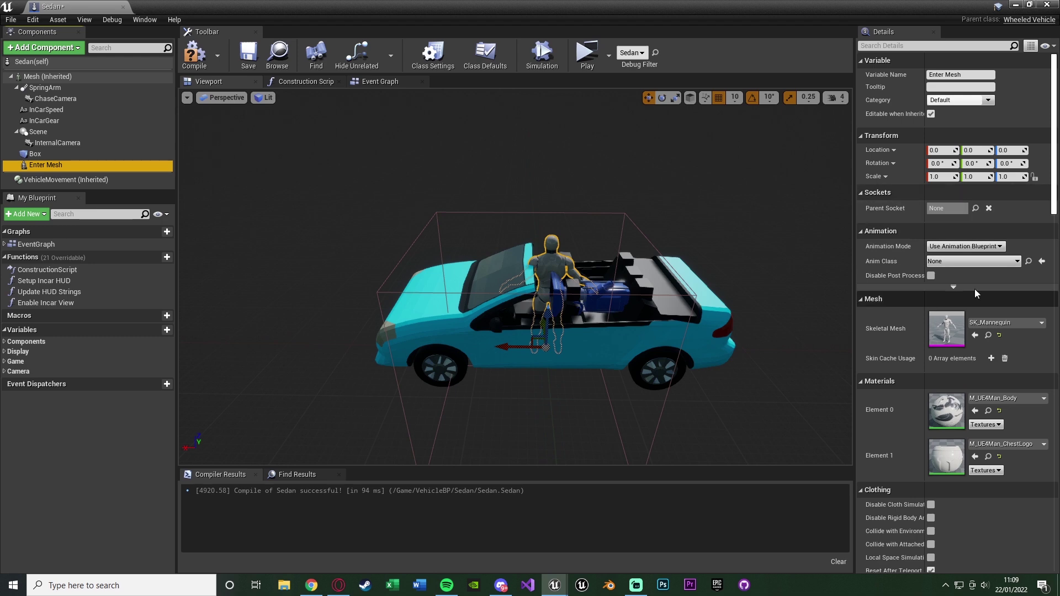
- Switch the Enter Mesh's animation mode to Use Animation Asset and play the Entering_Car animation
click(964, 246)
click(967, 265)
click(993, 271)
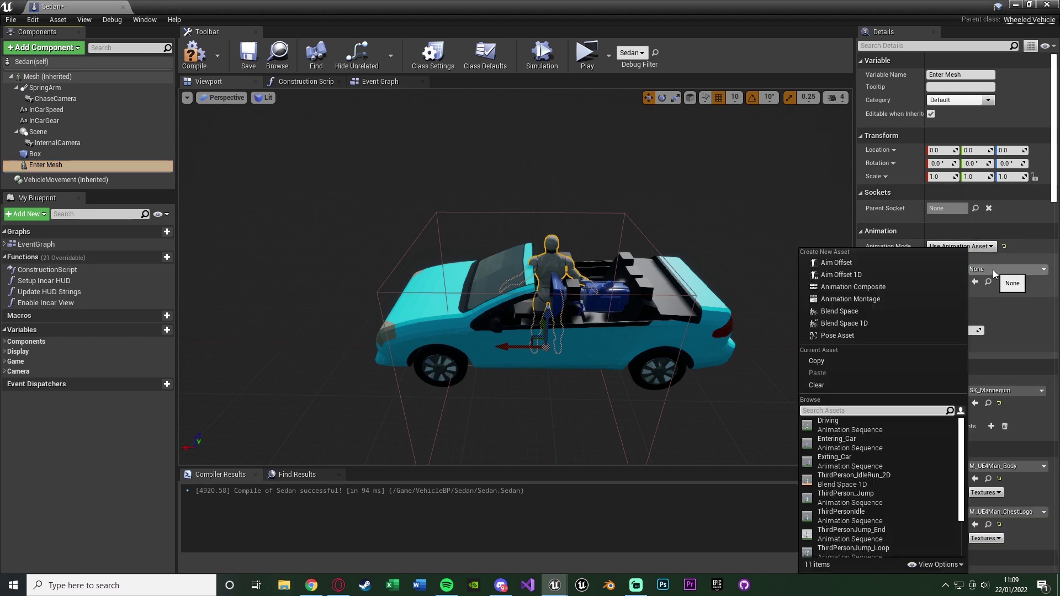
text(enter)
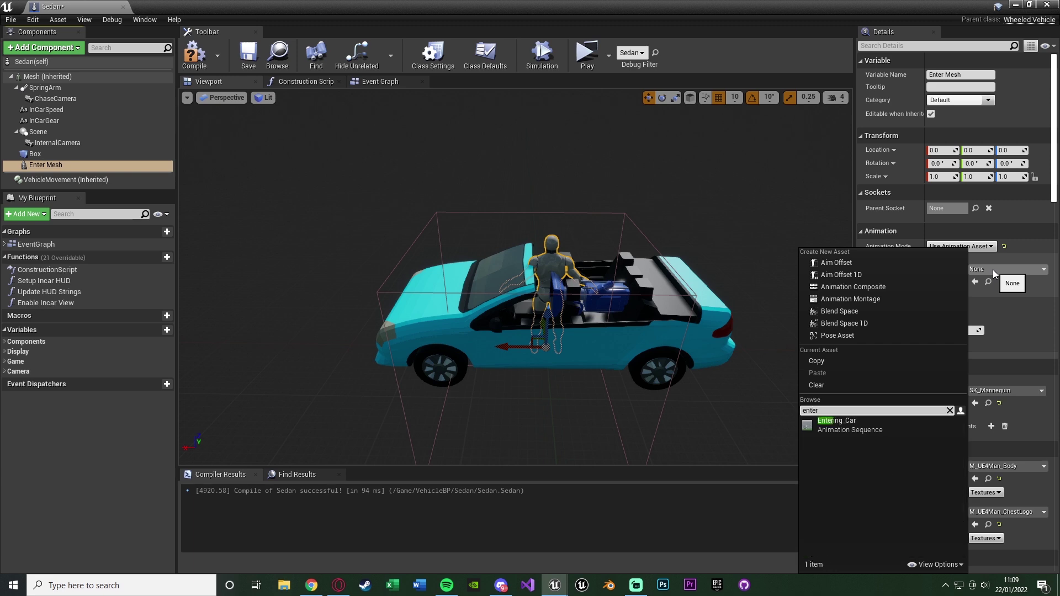
click(844, 422)
right_drag(547, 250, 425, 257)
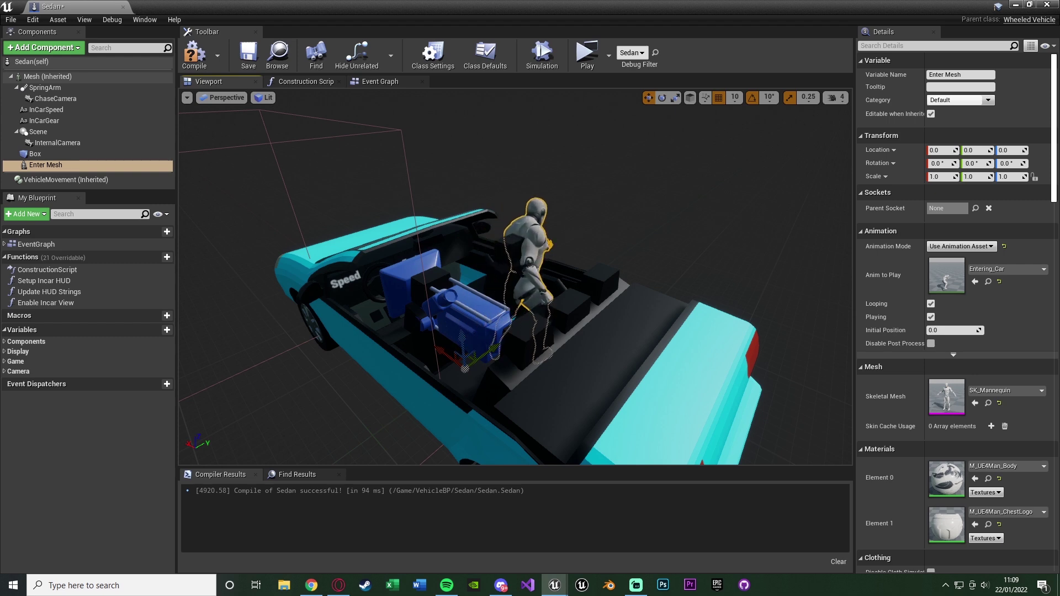
right_drag(546, 250, 613, 243)
right_drag(482, 260, 505, 261)
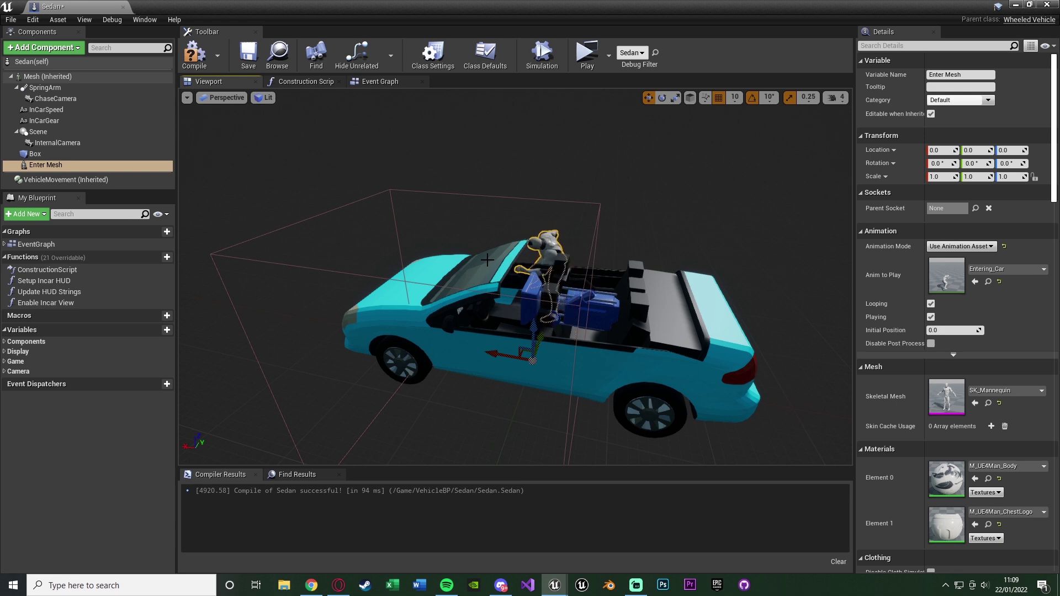
- Set the Enter Mesh's location to X 30, Y -230, Z 100 and its Z rotation to 90 degrees
click(942, 150)
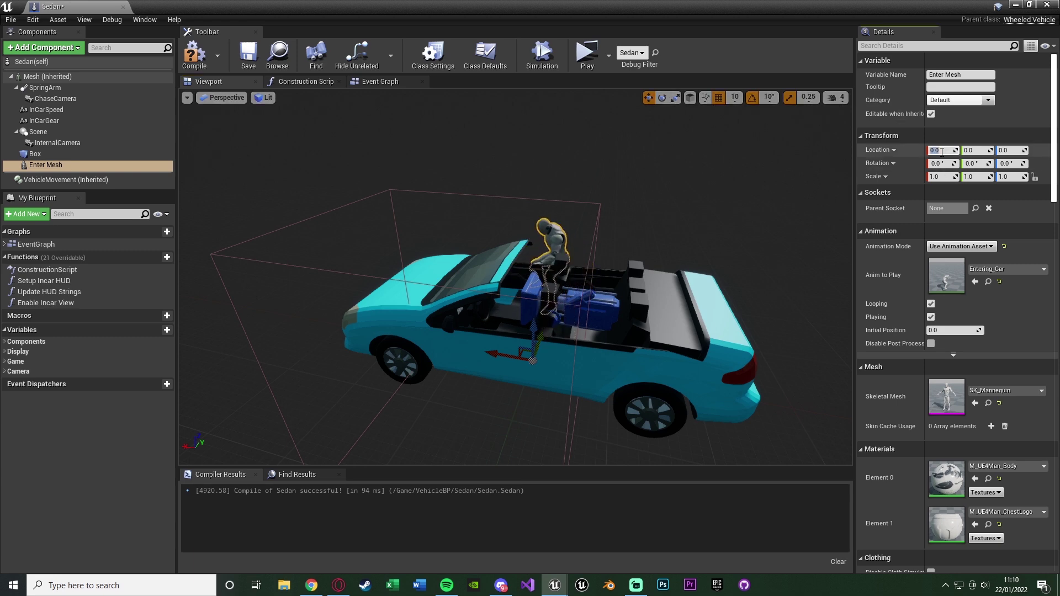
text(30)
key(Tab)
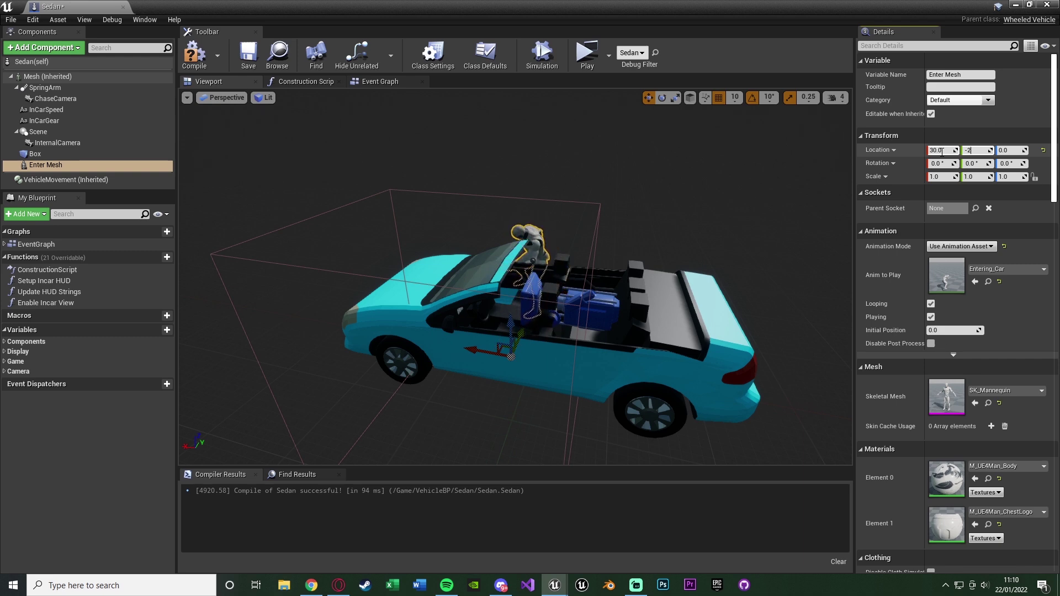
text(-230)
key(Tab)
text(100)
key(Return)
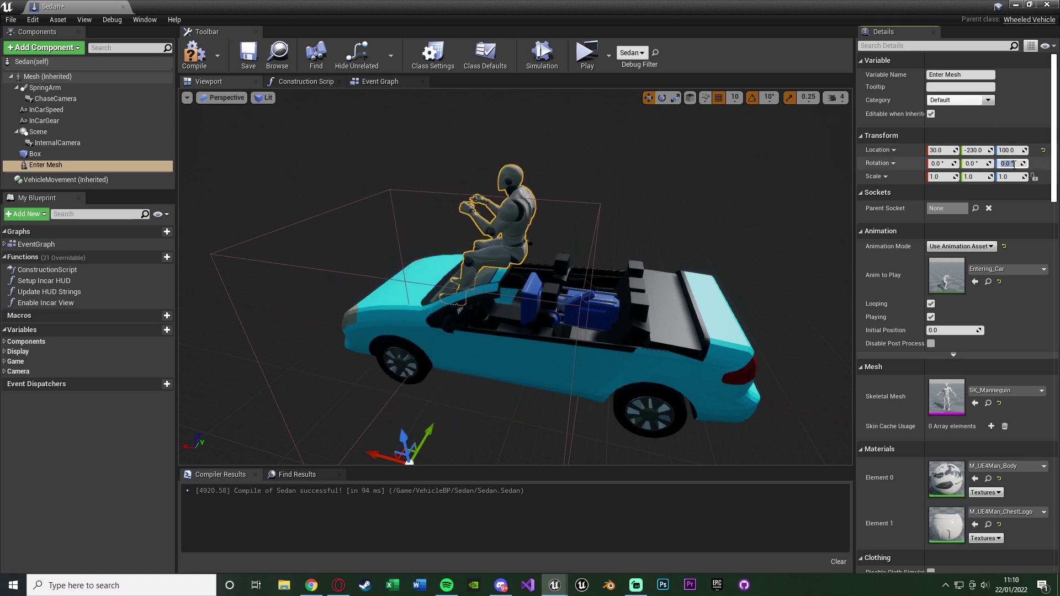
text(90)
key(Return)
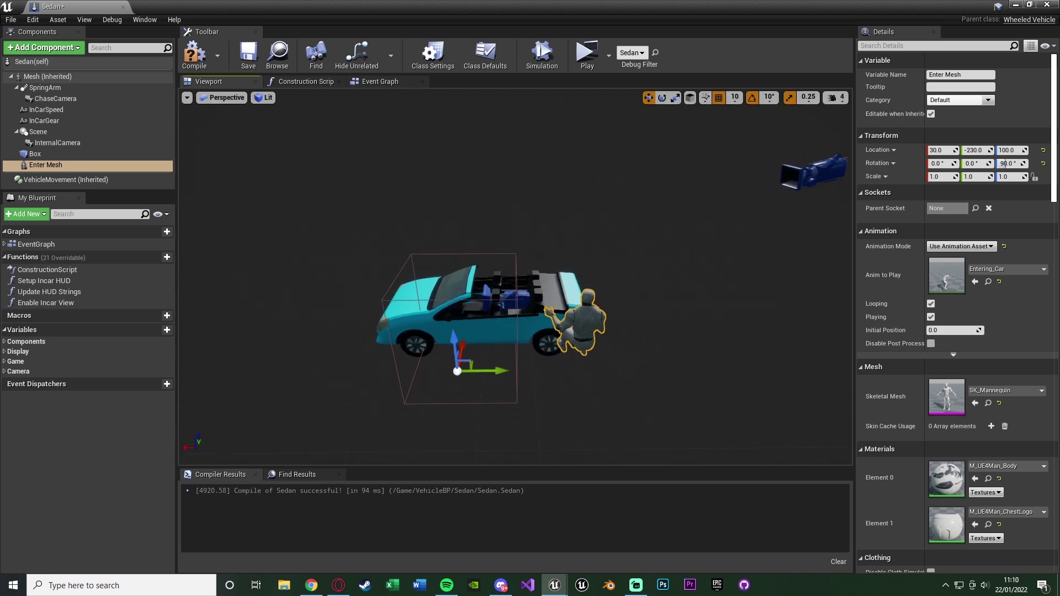
scroll(515, 276, up, 2)
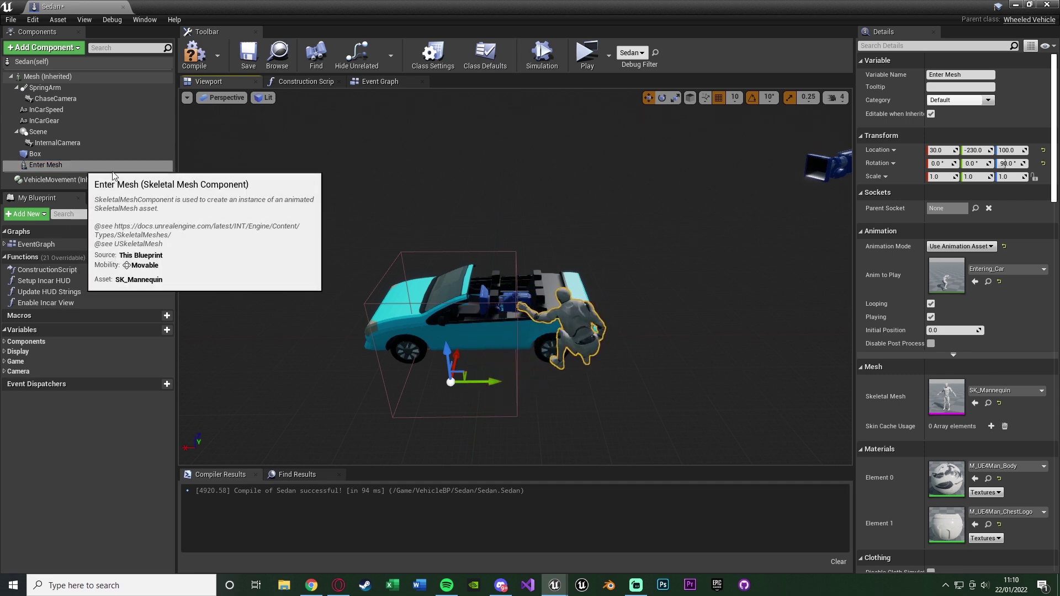
- Enable Hidden in Game for the Enter Mesh component
click(70, 167)
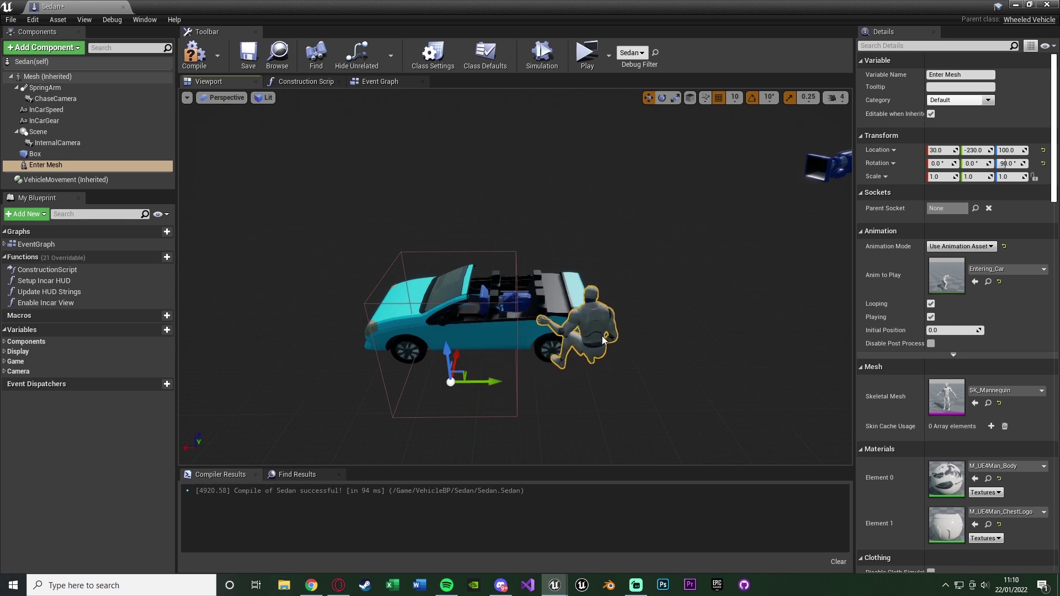
scroll(934, 398, down, 4)
scroll(932, 402, down, 20)
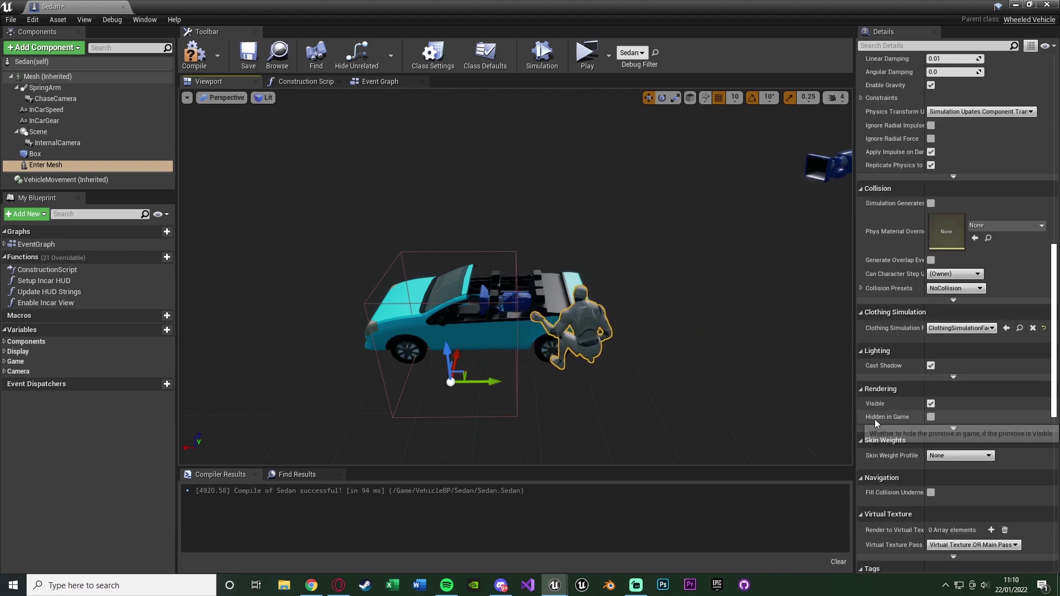
click(930, 417)
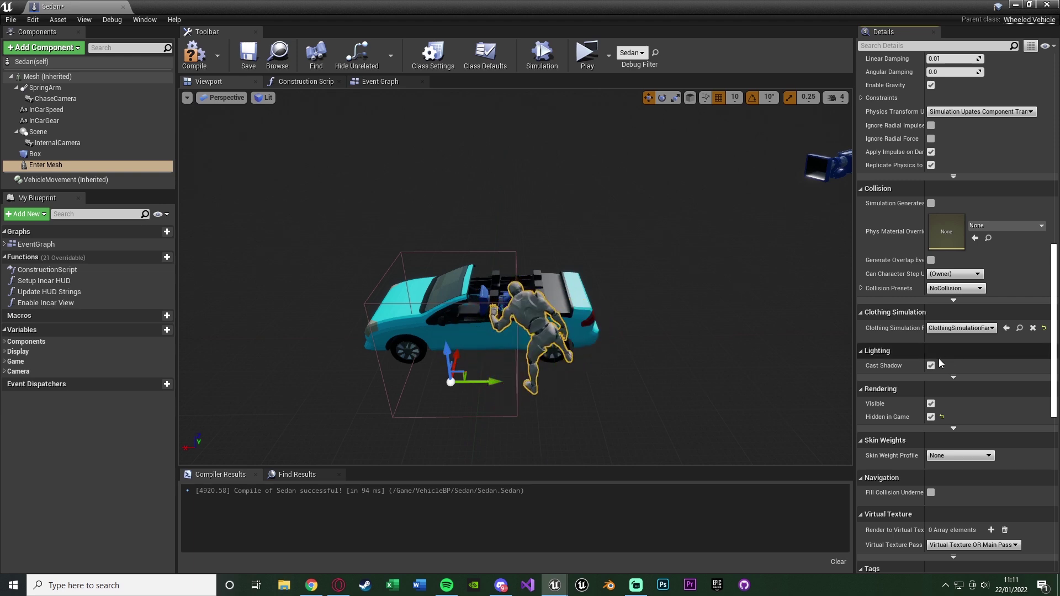
scroll(939, 358, up, 3)
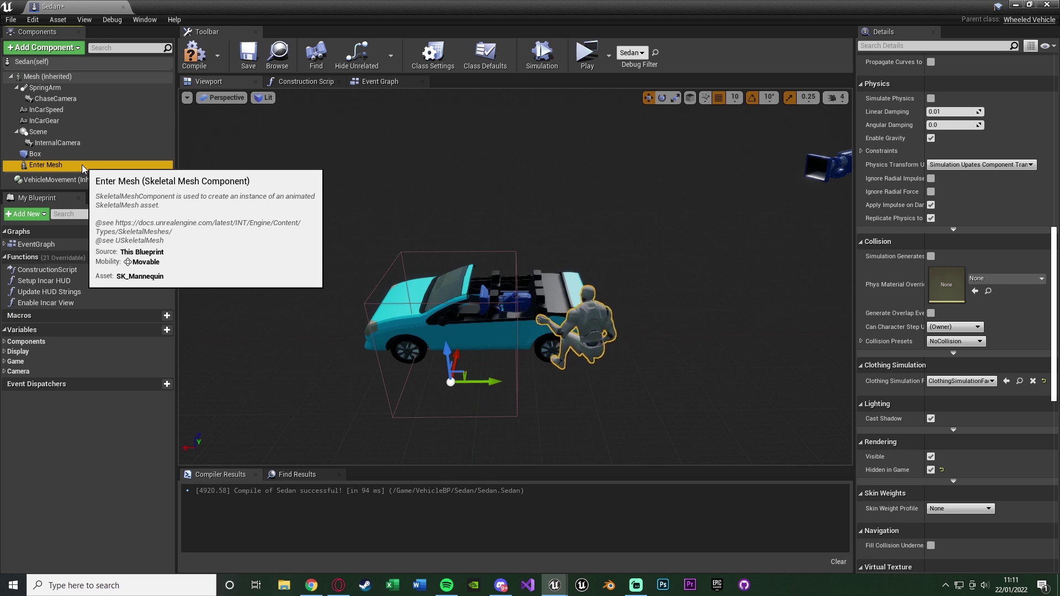
- Duplicate the Enter Mesh component and name the copy Sitting Mesh
key(ctrl+w)
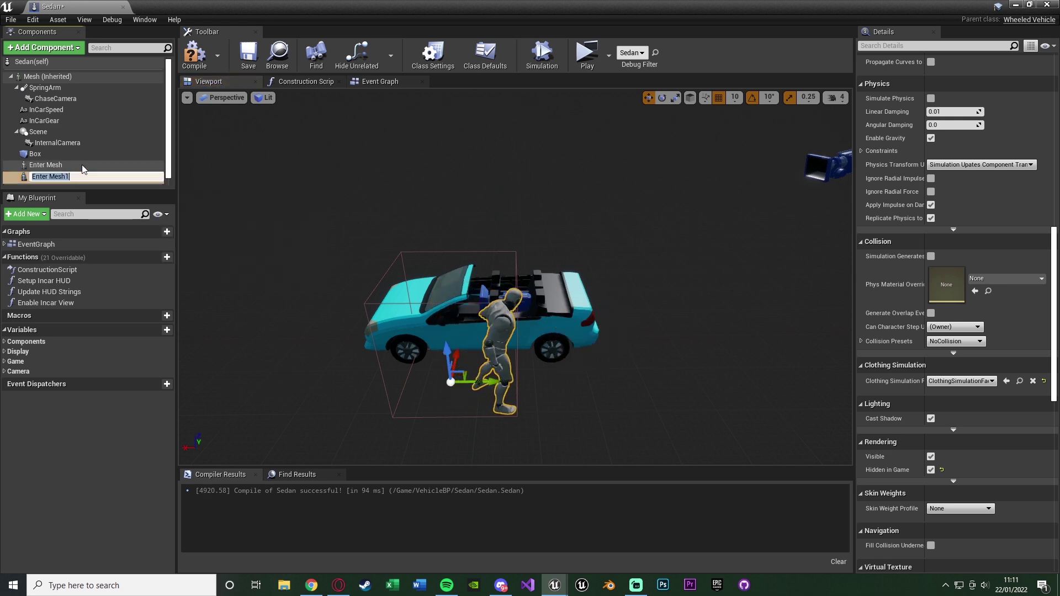
text(Sitting Mesh)
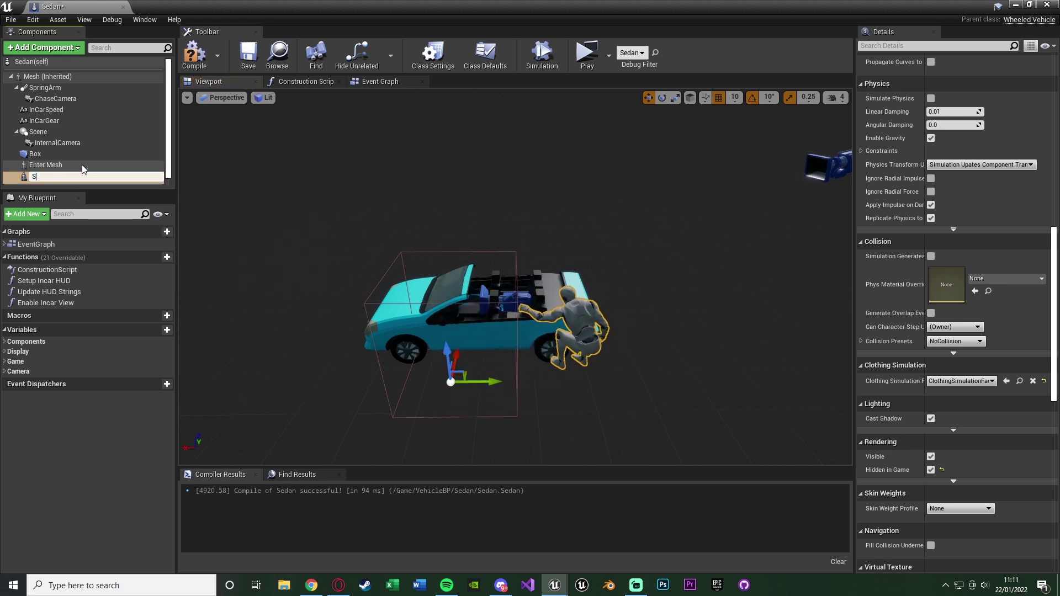
key(Return)
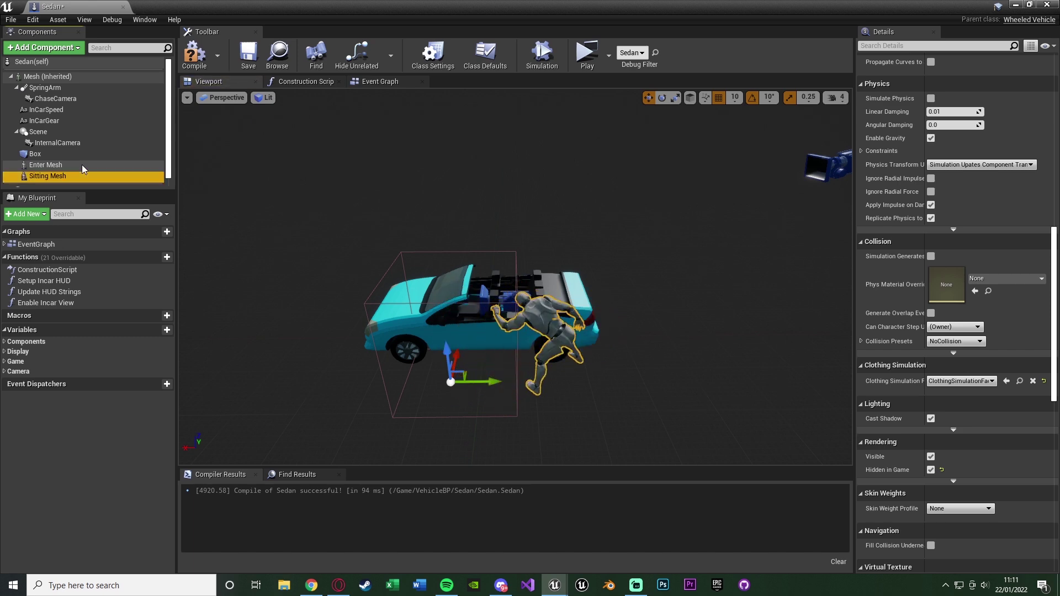
- Set the Sitting Mesh's animation to Driving and its location to X 20, Y -40, Z 100
scroll(965, 293, up, 5)
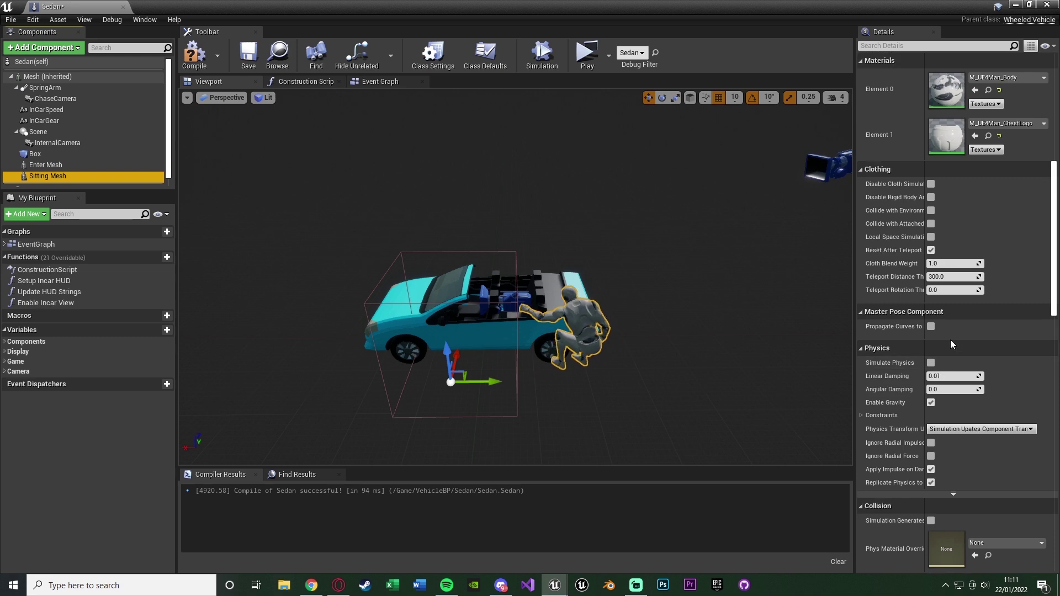
scroll(949, 340, up, 10)
click(1035, 268)
text(dri)
click(895, 428)
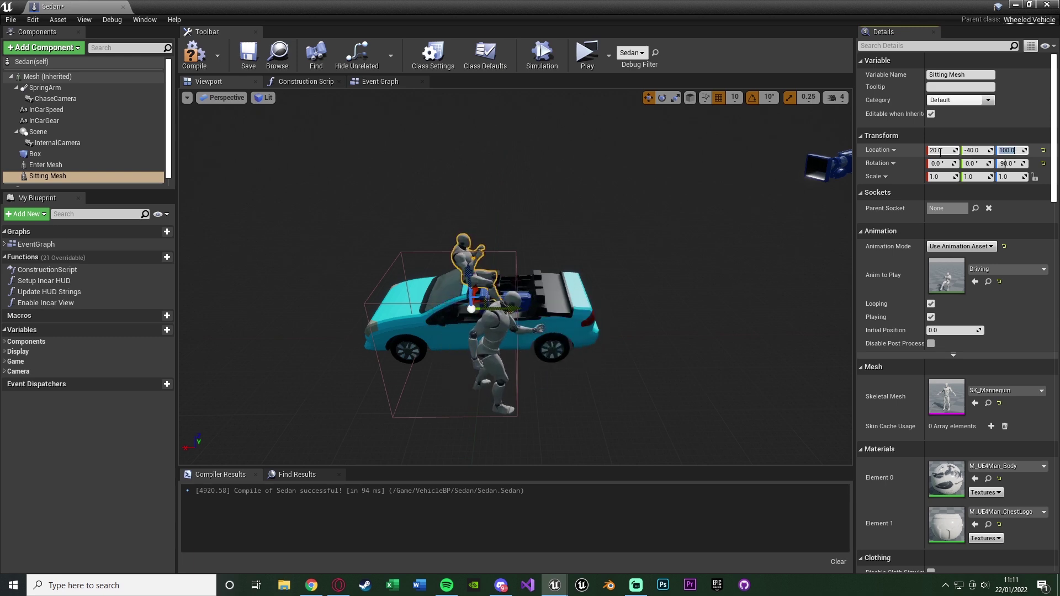
- Set the Sitting Mesh's Z rotation to -0 degrees, then compile and save the Sedan Blueprint
click(1013, 163)
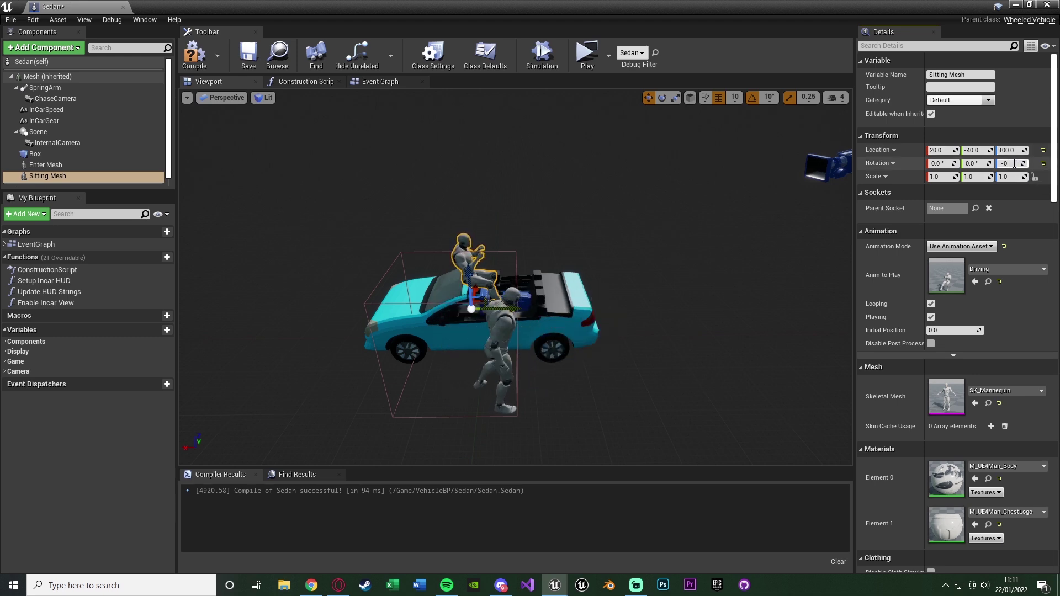
text(-0)
key(Return)
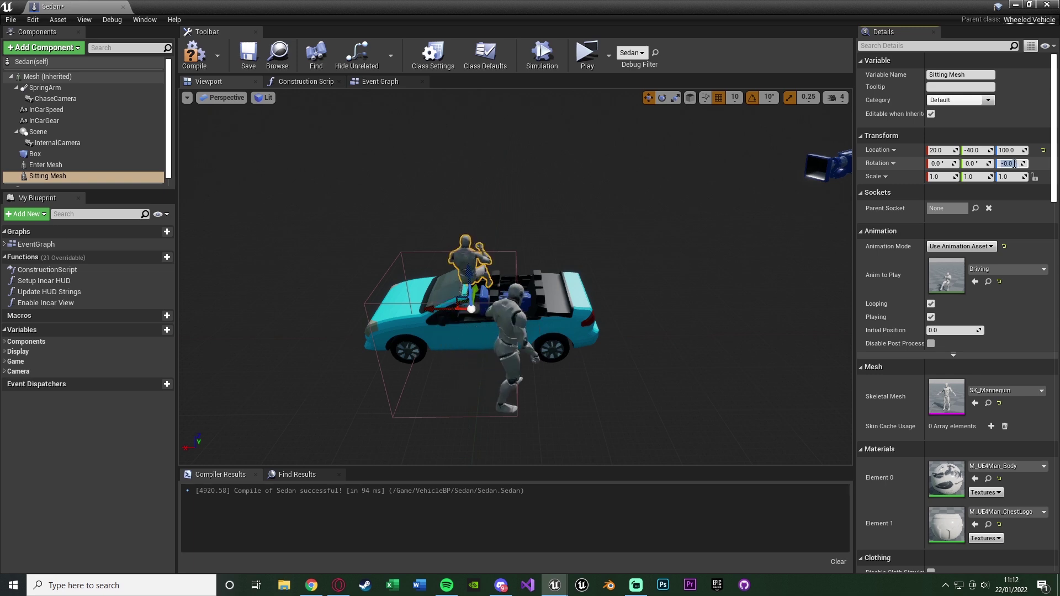
key(Return)
click(200, 63)
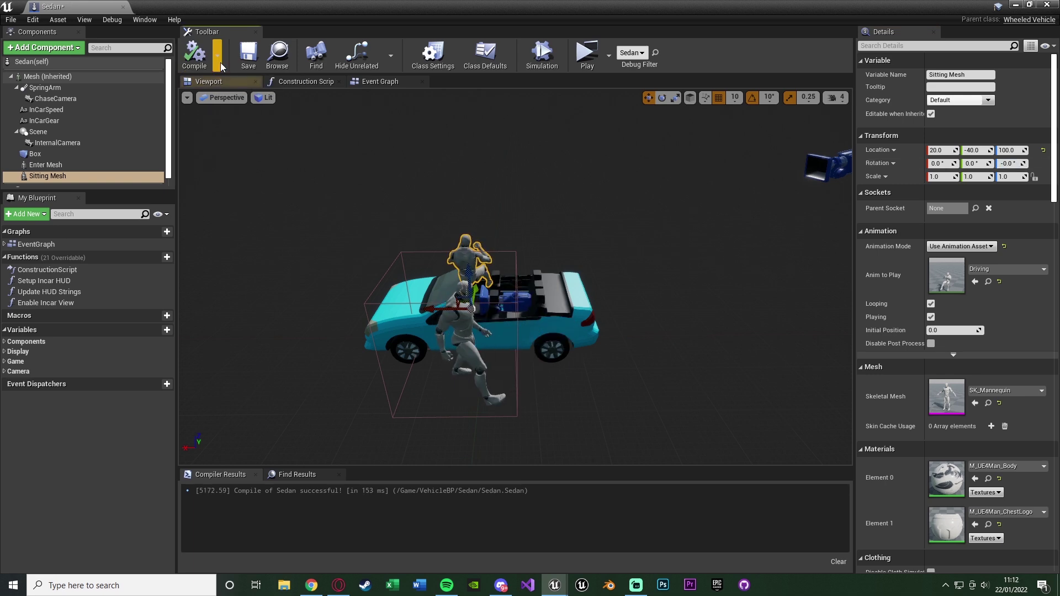
click(242, 61)
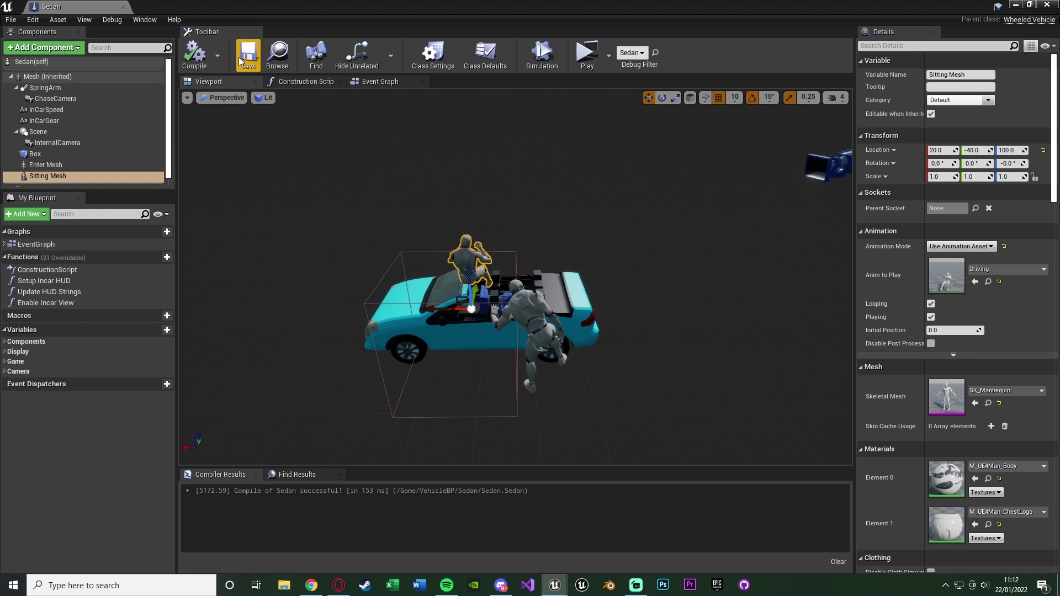
click(132, 185)
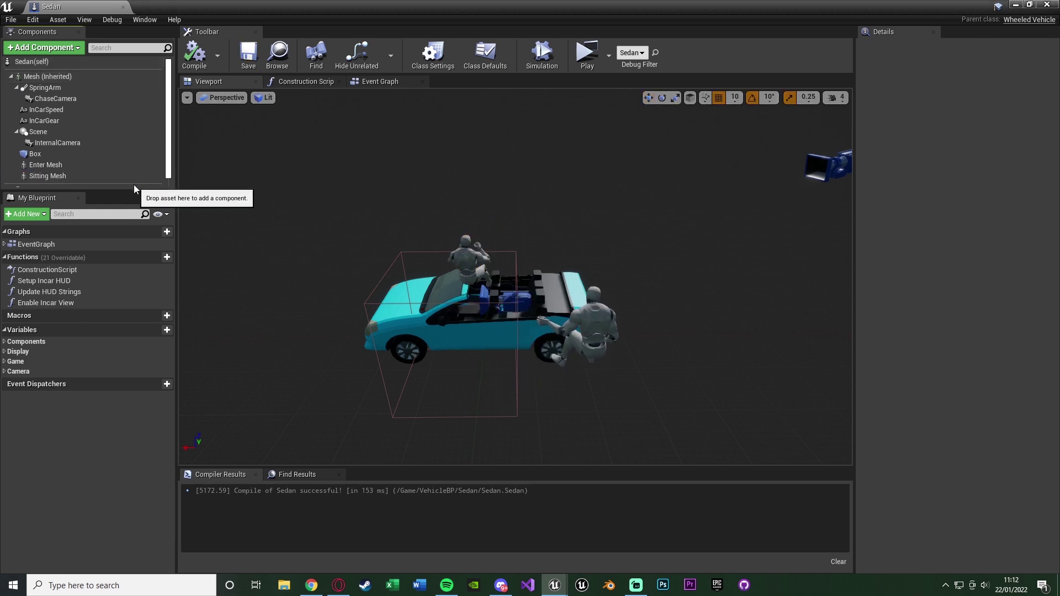
- Open the Sedan Blueprint's Event Graph at an empty area for new nodes
right_drag(711, 257, 557, 265)
right_drag(662, 265, 688, 253)
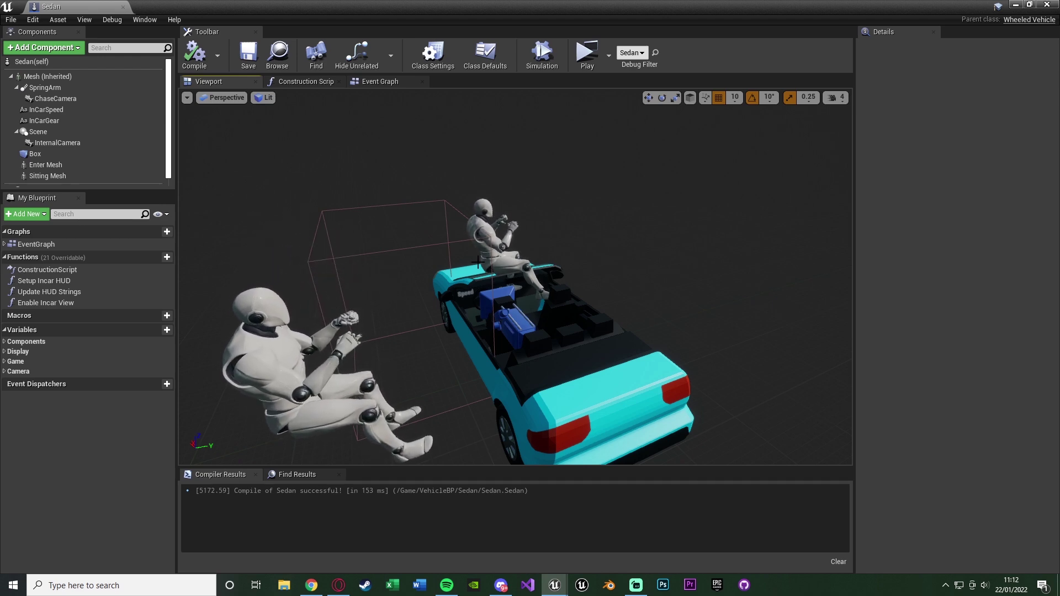
click(384, 86)
right_drag(423, 313, 420, 131)
scroll(334, 211, up, 6)
right_drag(334, 211, 328, 193)
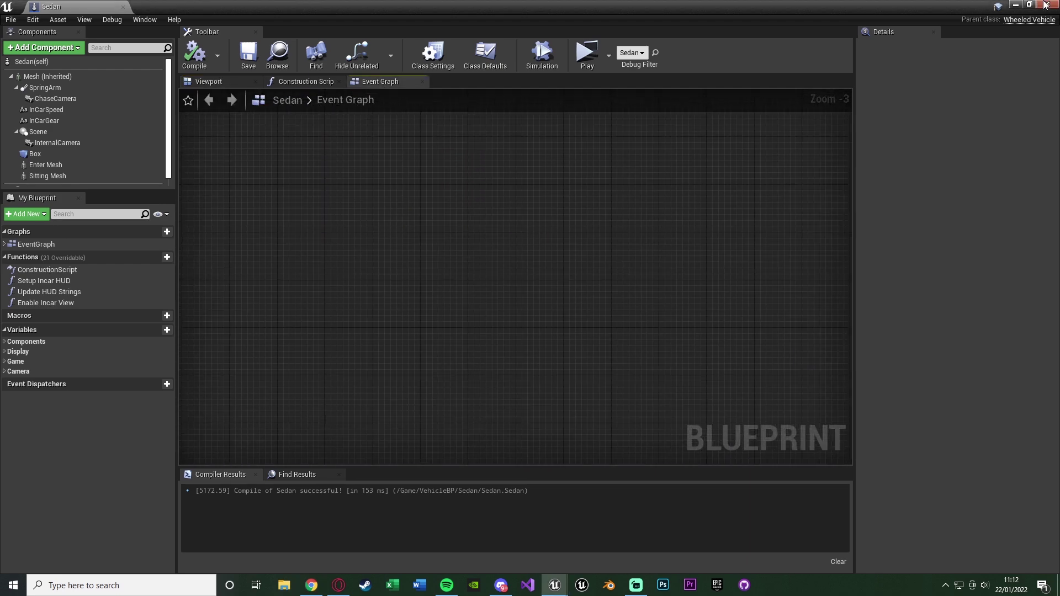
- Create AnimMontages from the Driving, Entering_Car and Exiting_Car animations, open all three and pause the Exiting_Car_Montage preview
click(1013, 5)
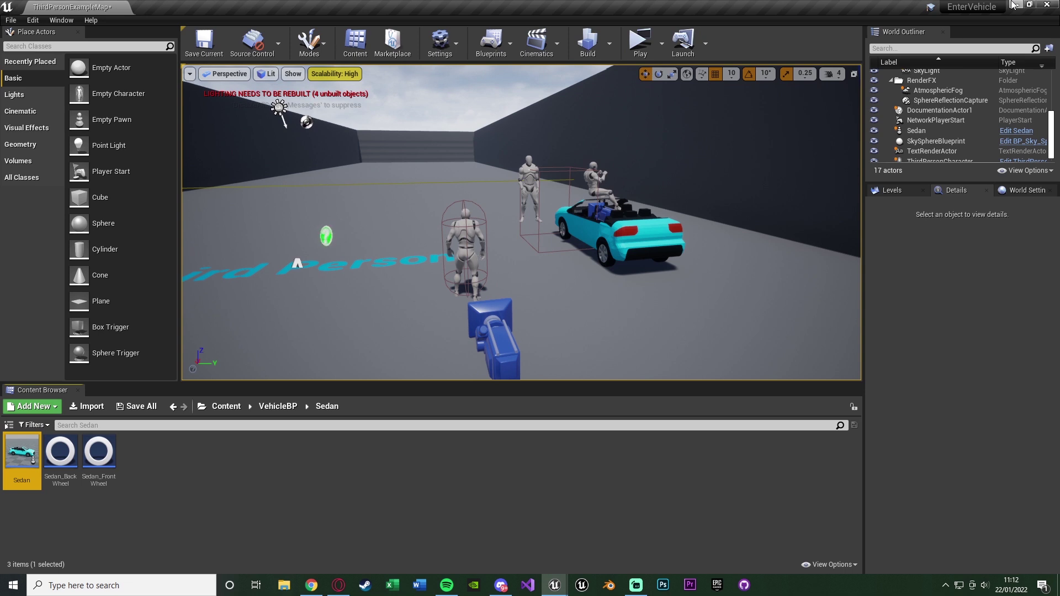
click(215, 409)
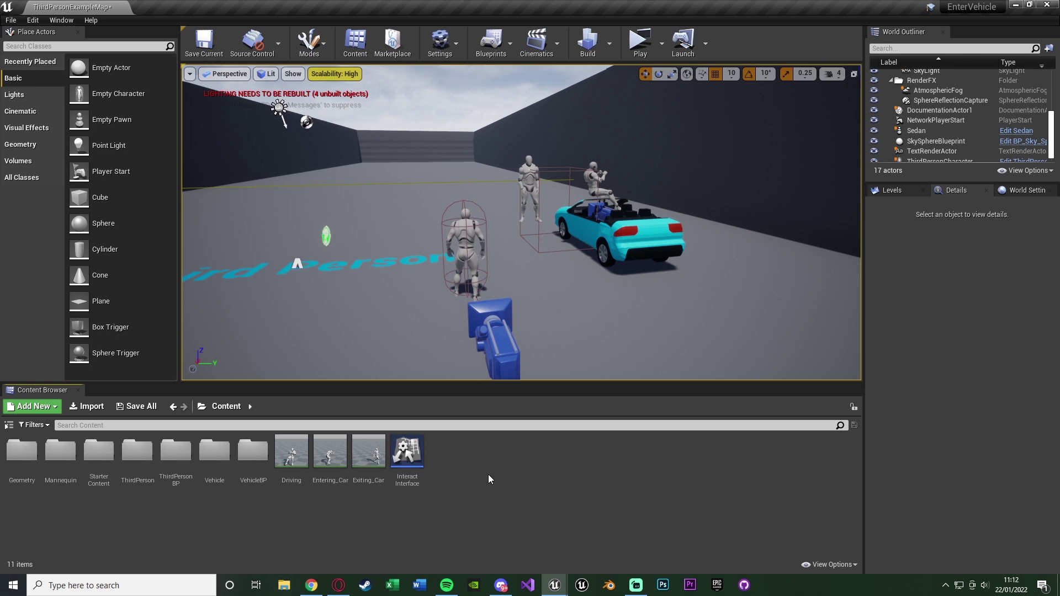
click(291, 453)
shift+click(370, 453)
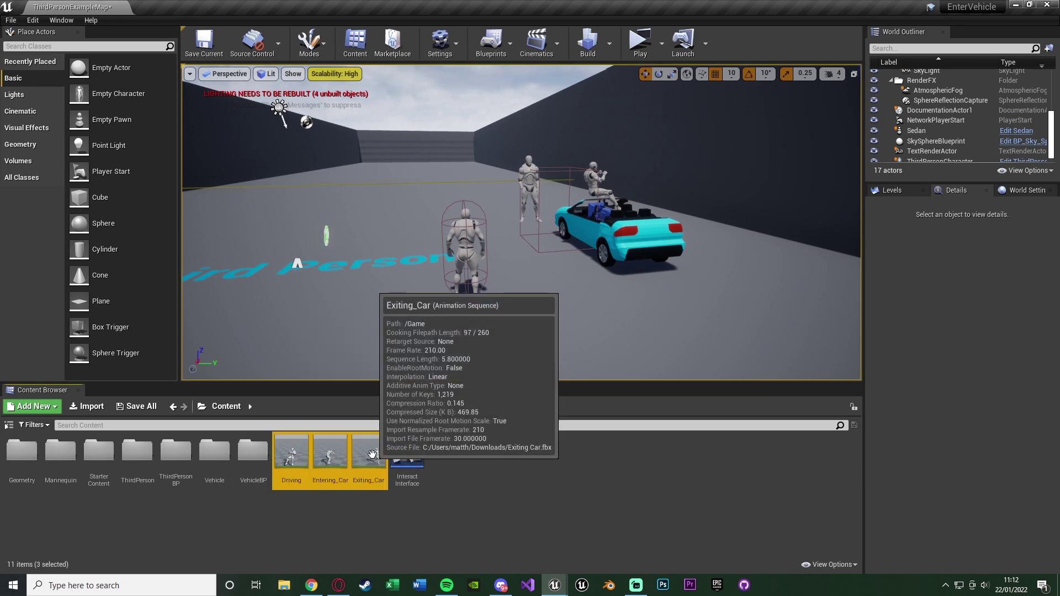
right_click(371, 454)
mouse_move(462, 84)
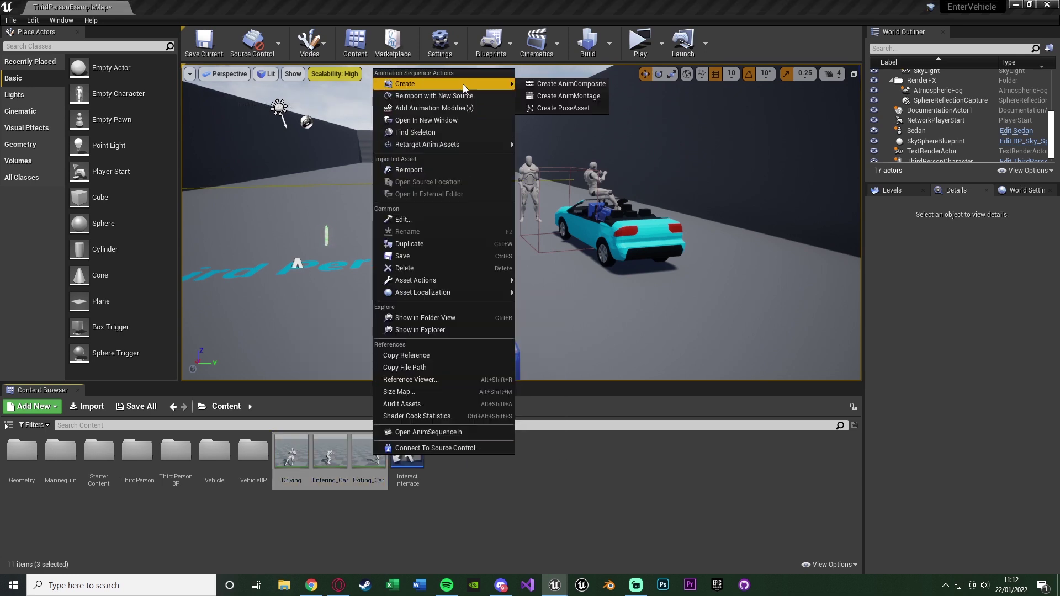
click(552, 92)
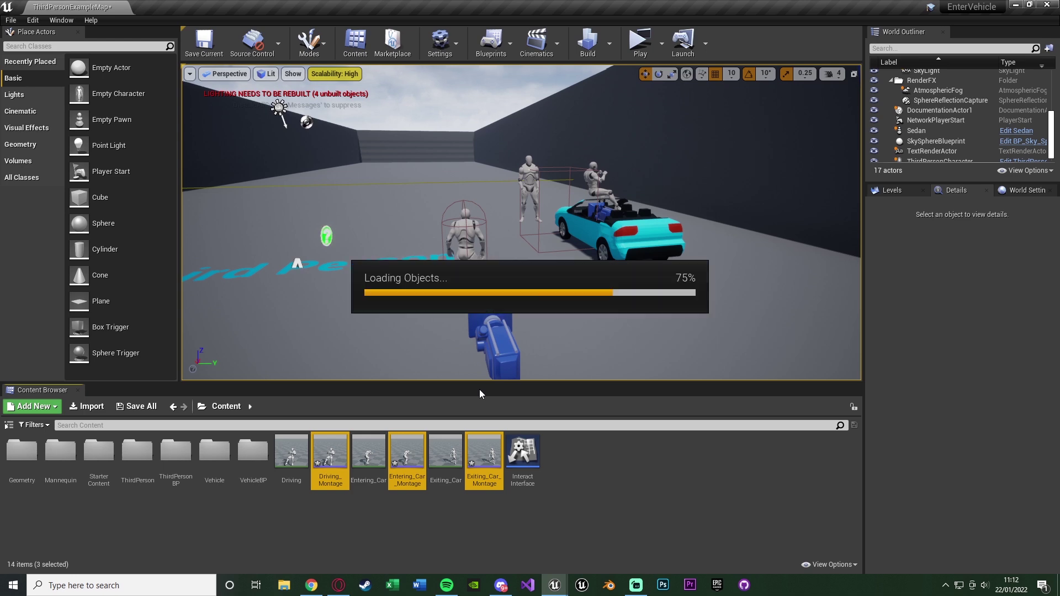
key(Return)
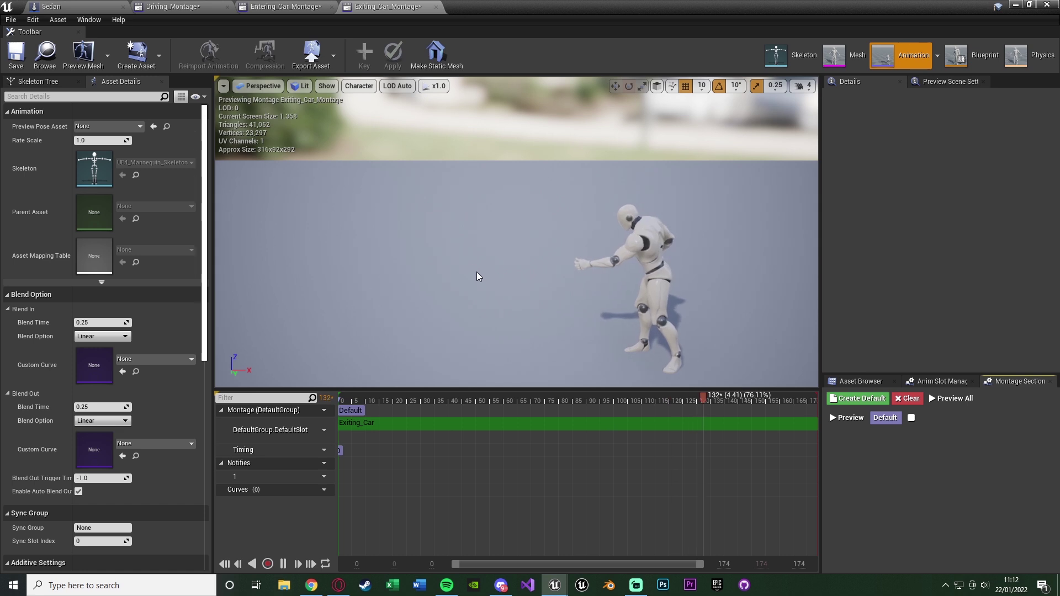
click(461, 260)
key(space)
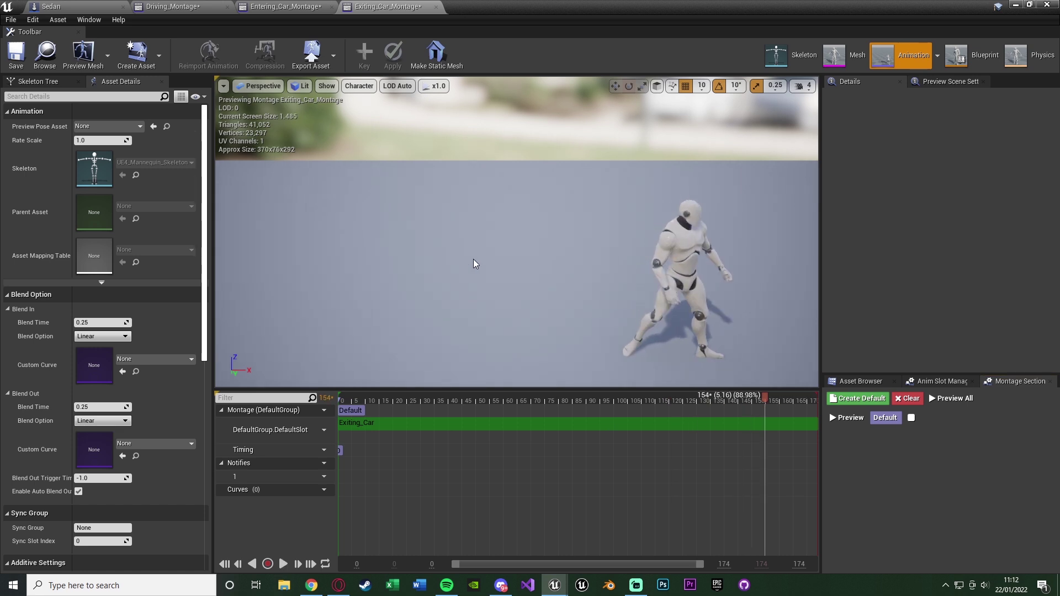
- Set Driving_Montage's Blend In time to 0.0 and disable Enable Auto Blend Out, saving and closing the montage
click(172, 6)
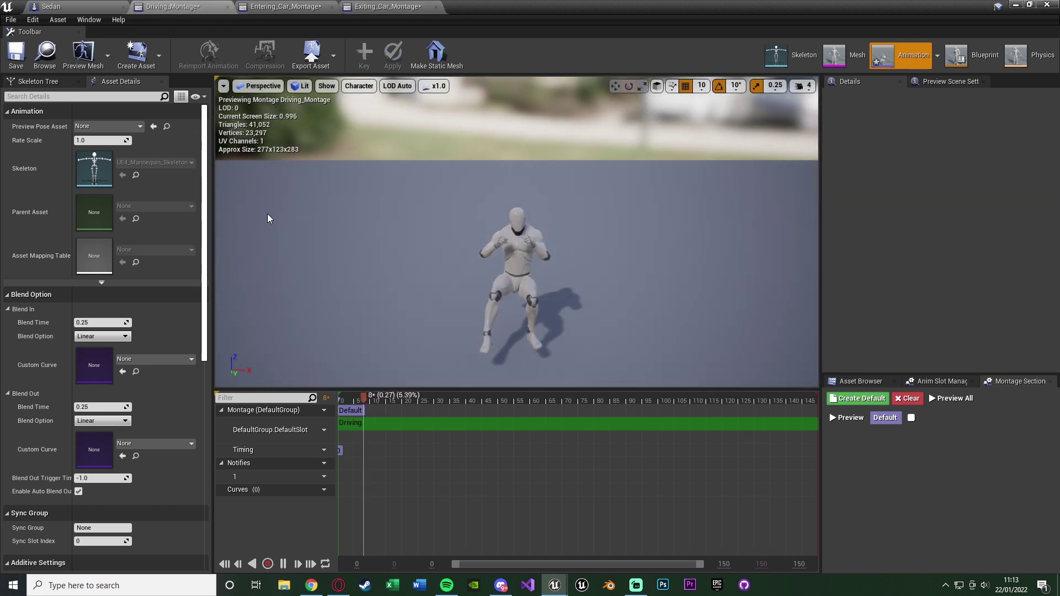
key(space)
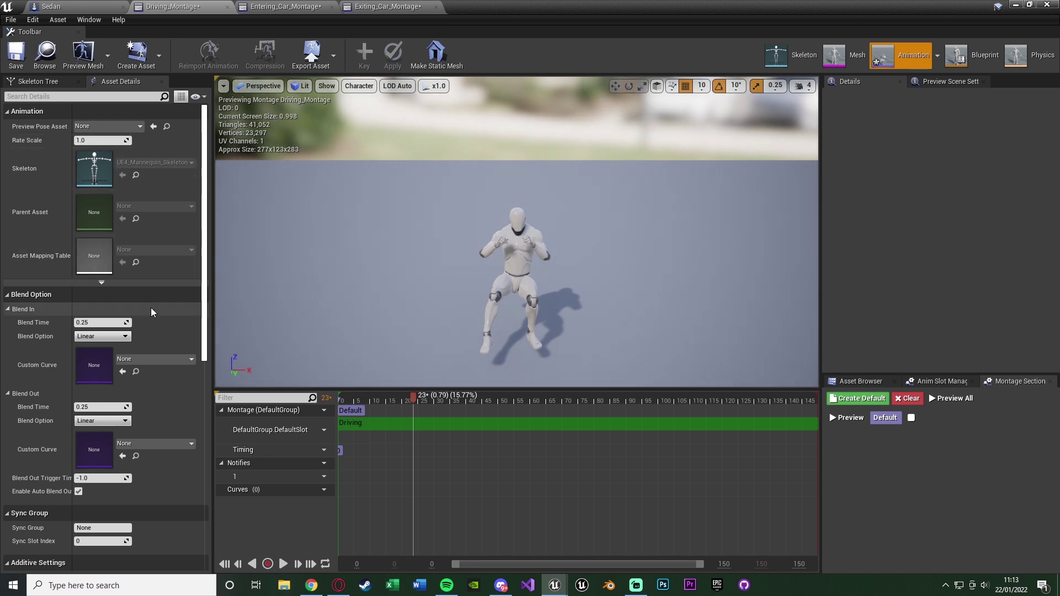
click(86, 322)
key(Return)
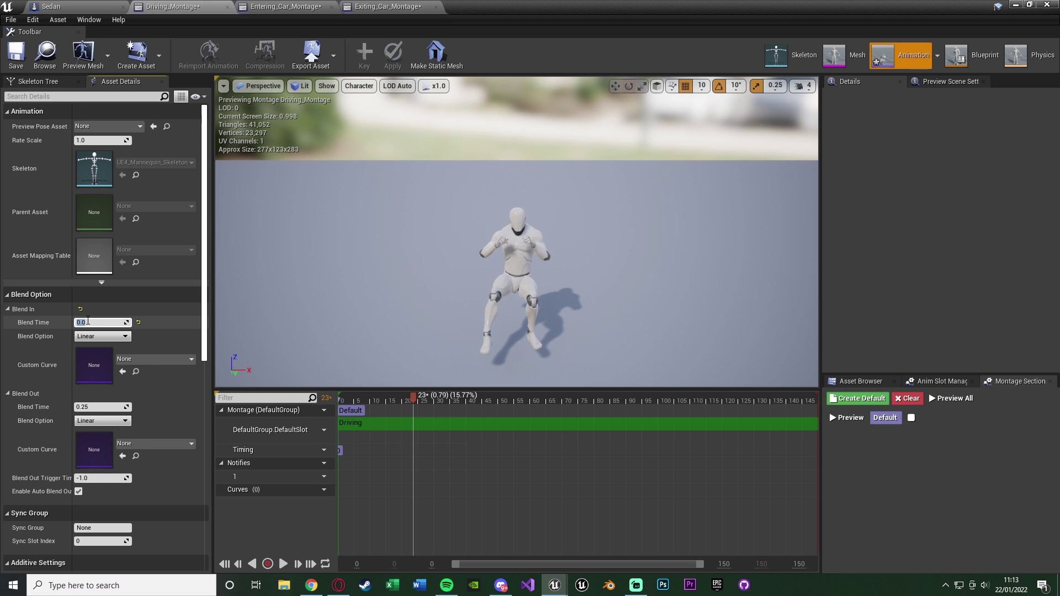
click(77, 491)
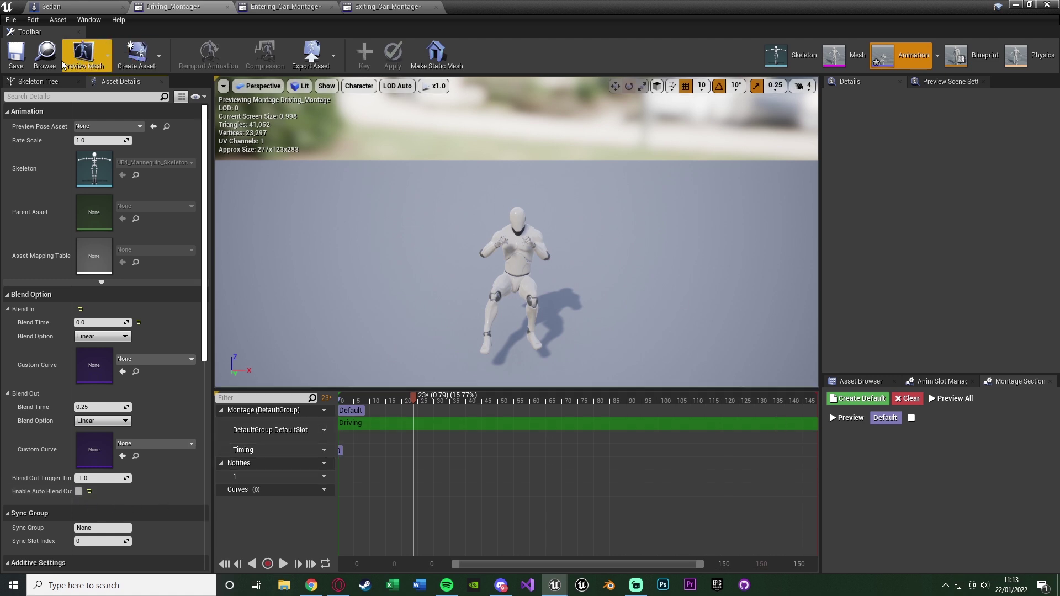
click(23, 59)
middle_click(189, 7)
- Disable Enable Auto Blend Out in Entering_Car_Montage, then save and close the montage
click(188, 8)
click(424, 398)
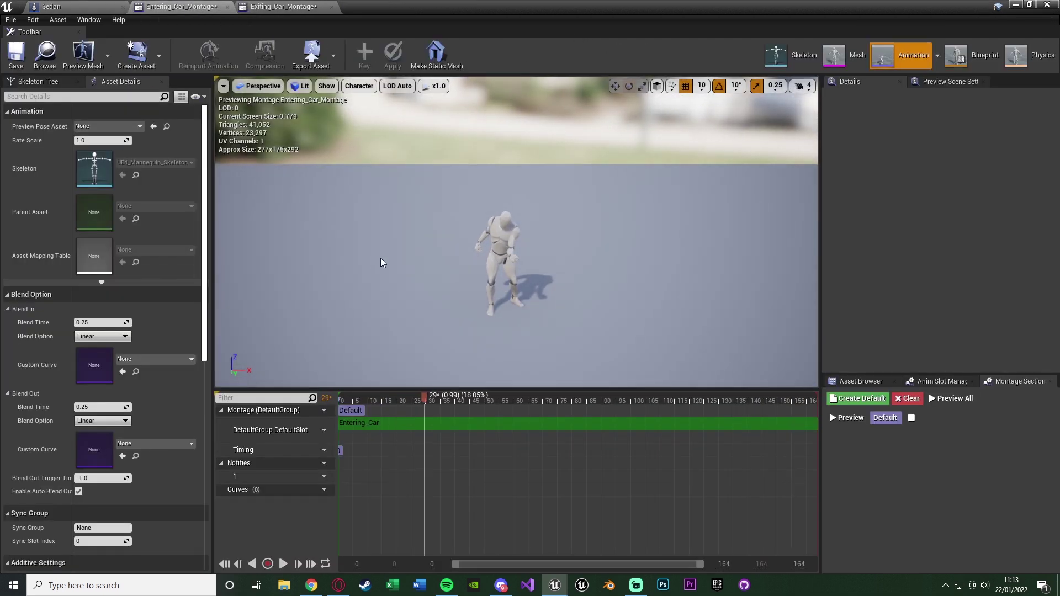
click(78, 492)
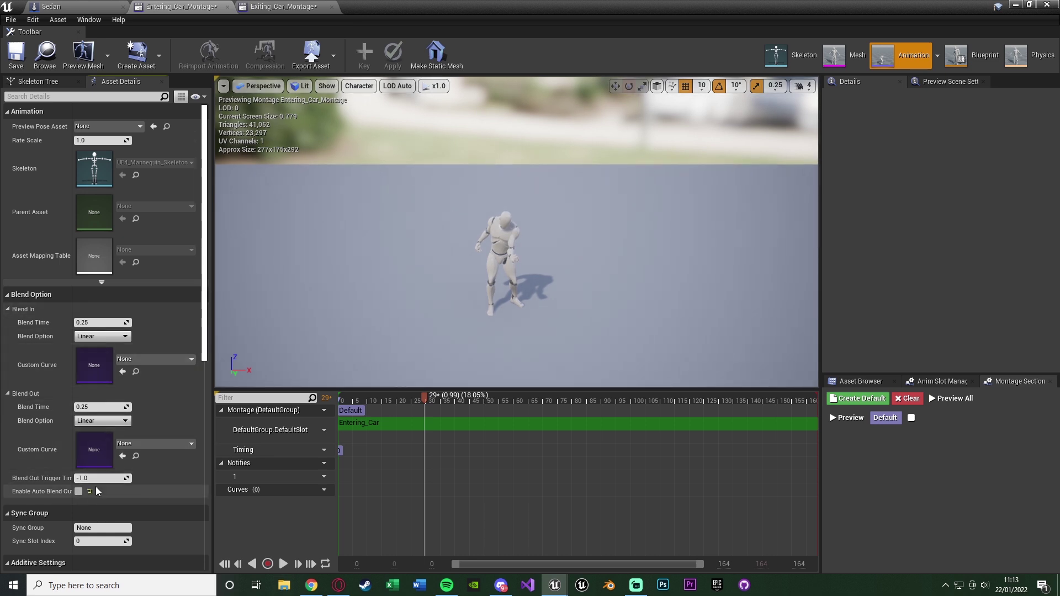
click(16, 53)
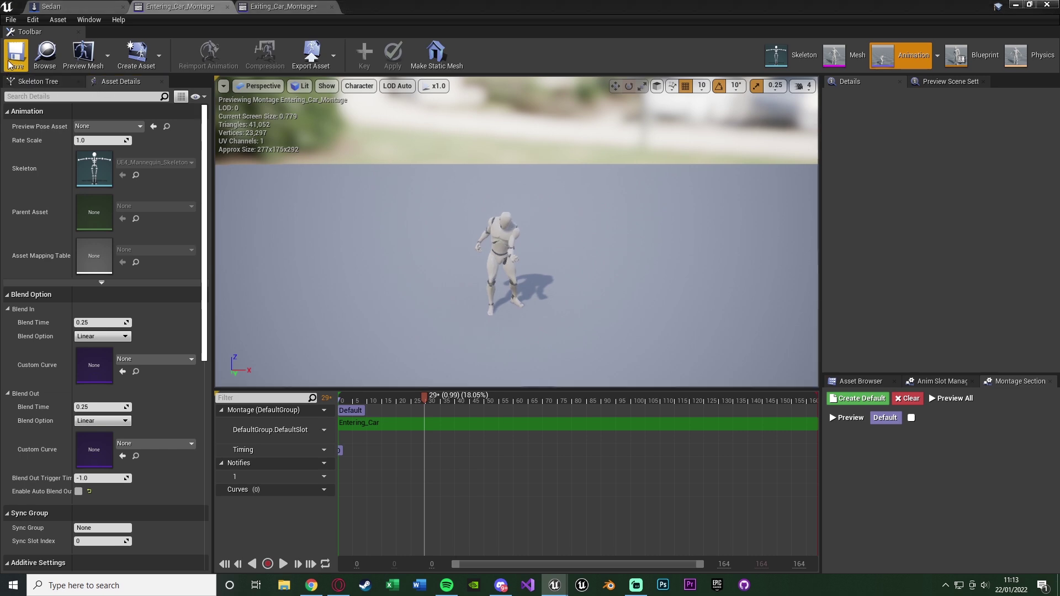
middle_click(192, 5)
- Disable Enable Auto Blend Out in Exiting_Car_Montage, then save and close the montage
click(191, 6)
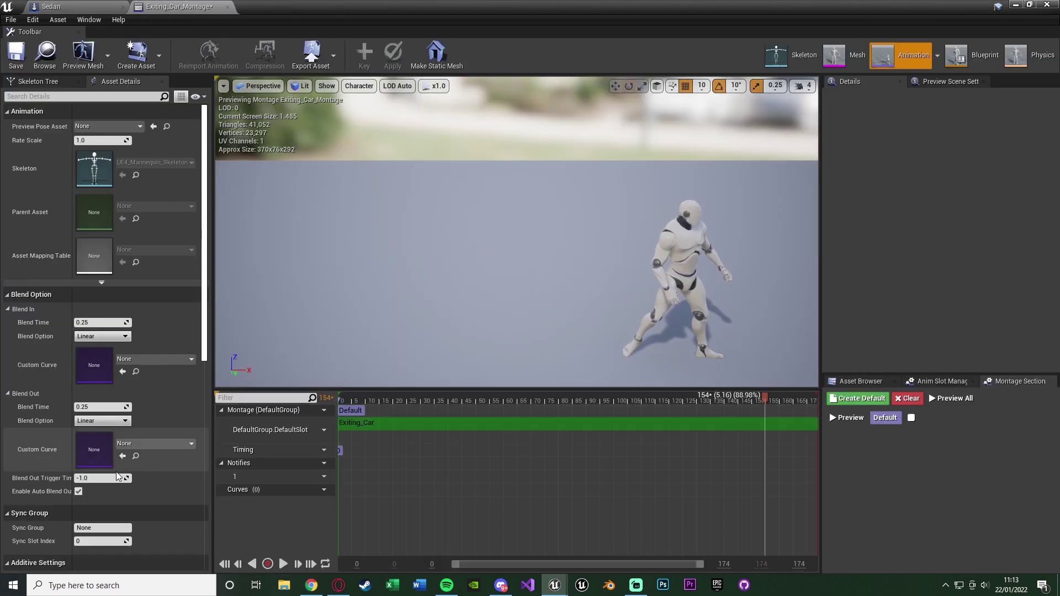
click(79, 491)
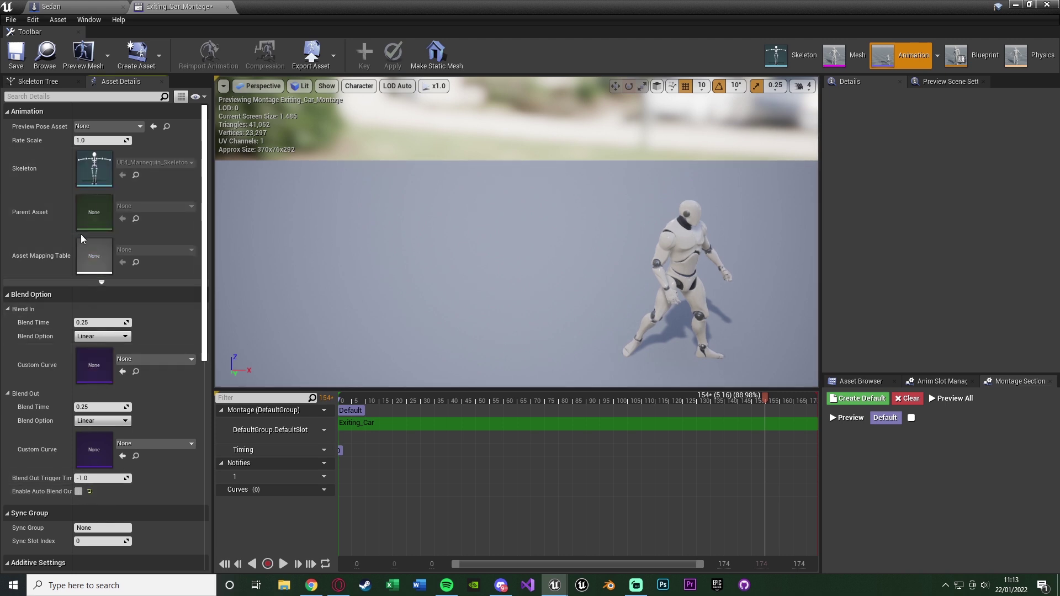
click(23, 58)
middle_click(207, 7)
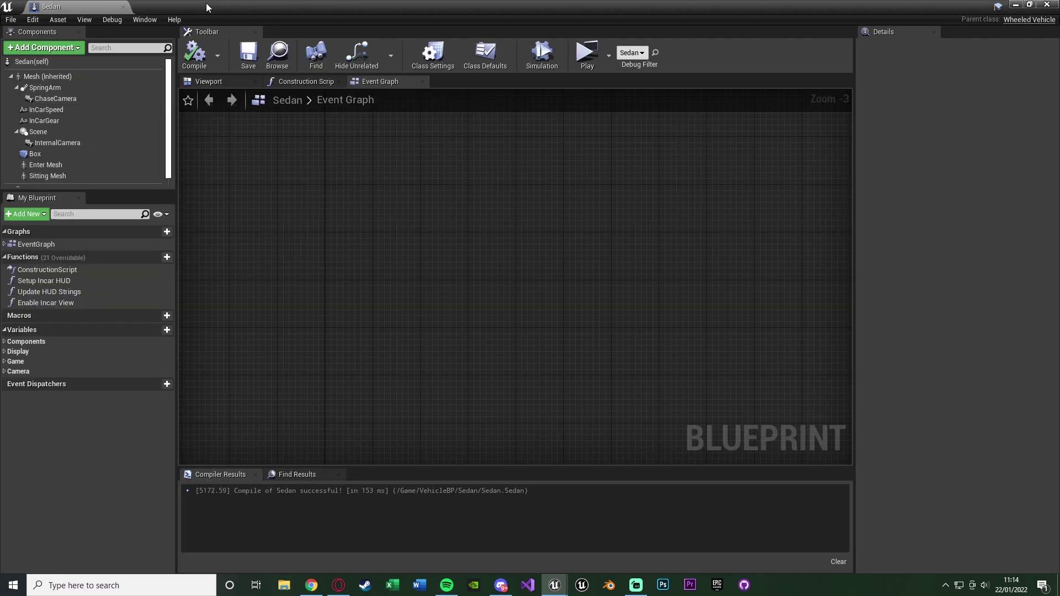
- Open the ThirdPerson_AnimBP Blueprint from the Mannequin Animations folder
click(1016, 5)
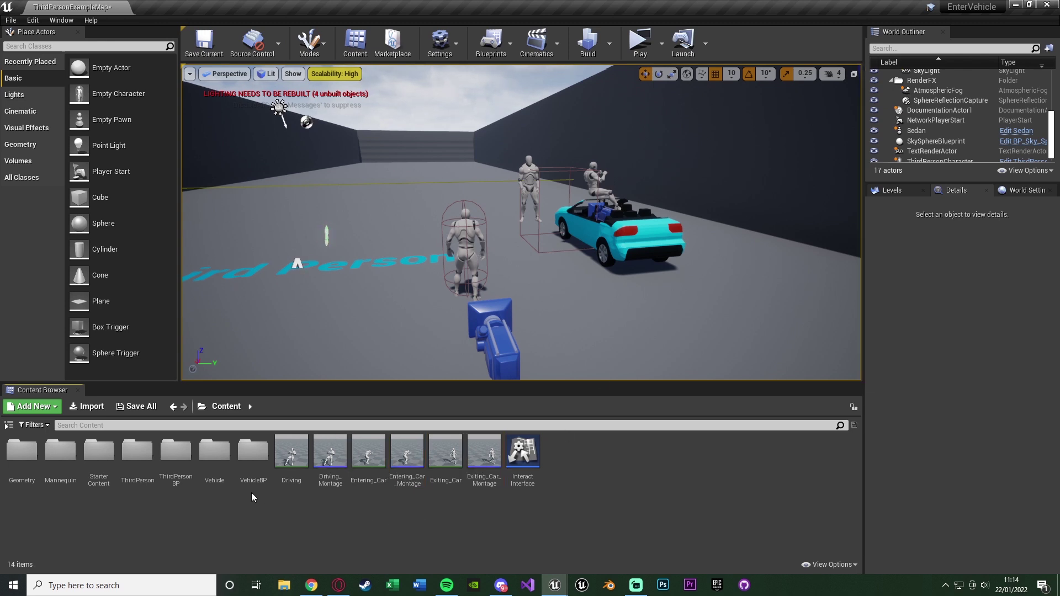
double_click(48, 470)
double_click(22, 457)
double_click(36, 459)
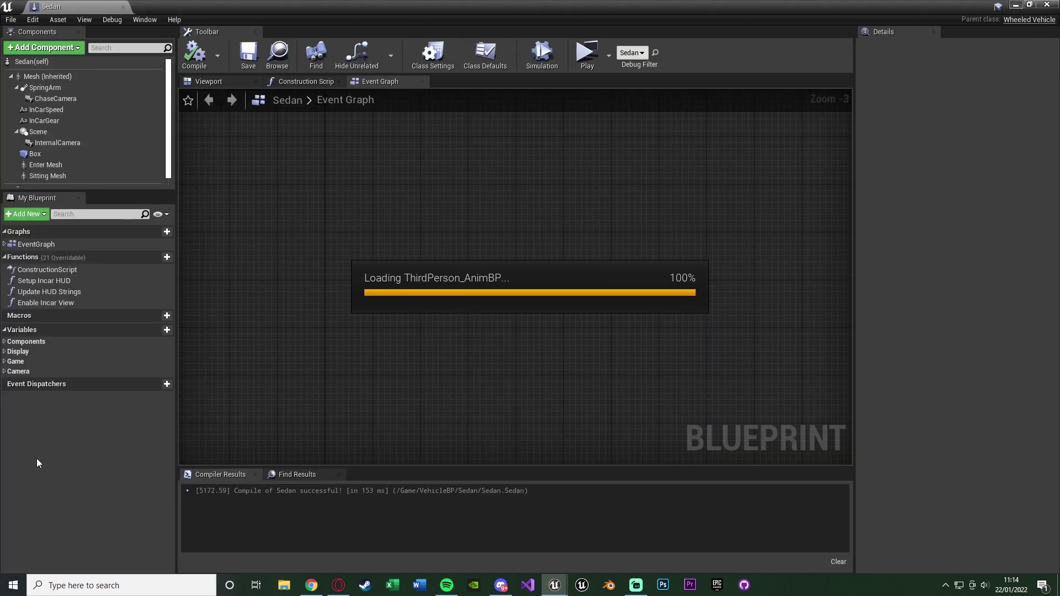
right_drag(455, 311, 444, 284)
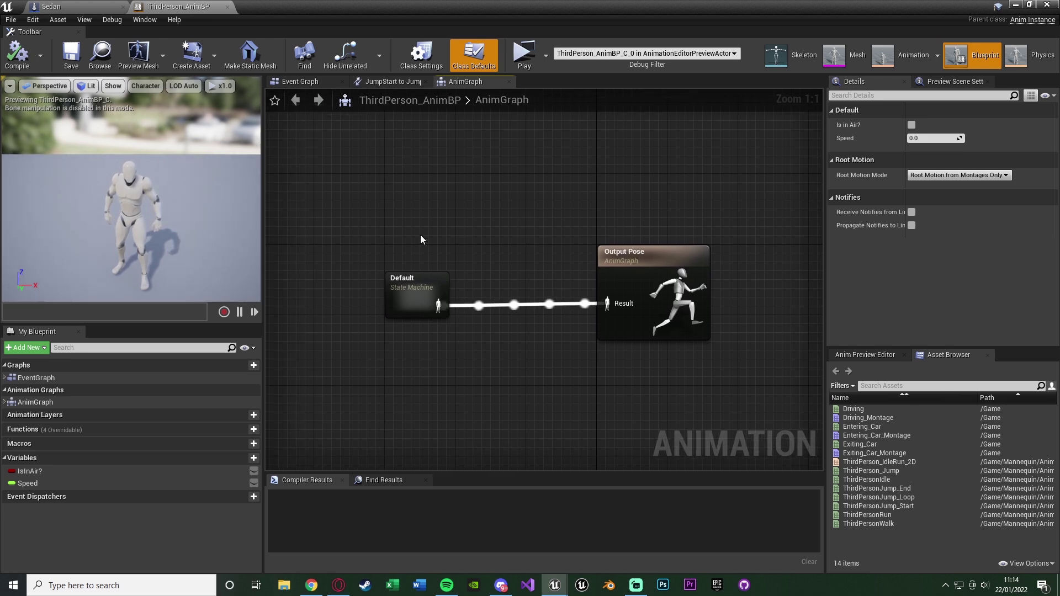
- Insert a DefaultSlot node between the Default state machine and Output Pose, then compile, save and close the animation Blueprint
drag(625, 310, 524, 279)
text(slot)
key(Return)
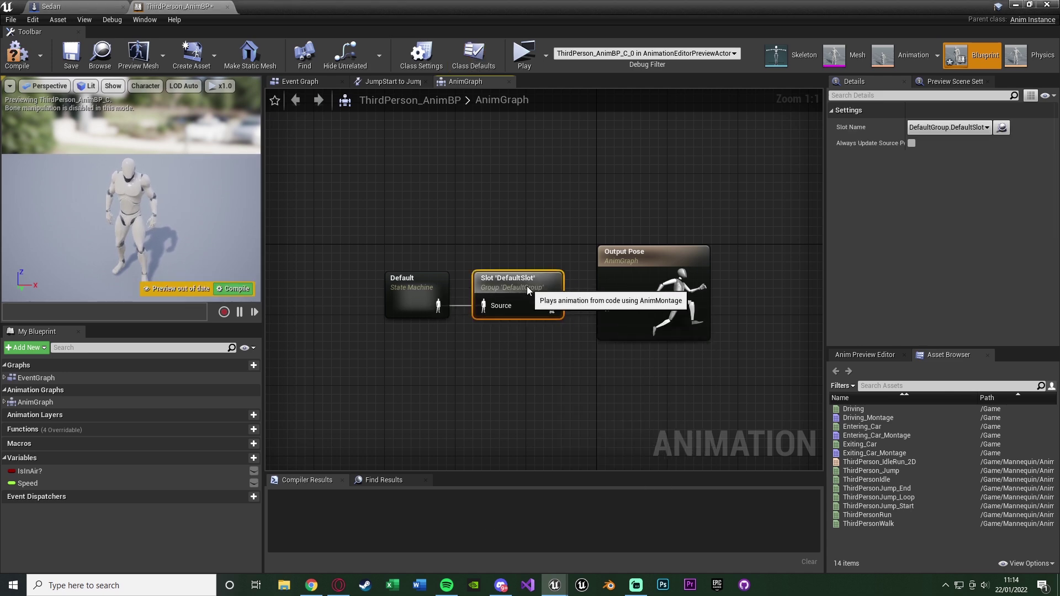
click(484, 347)
click(17, 55)
click(71, 55)
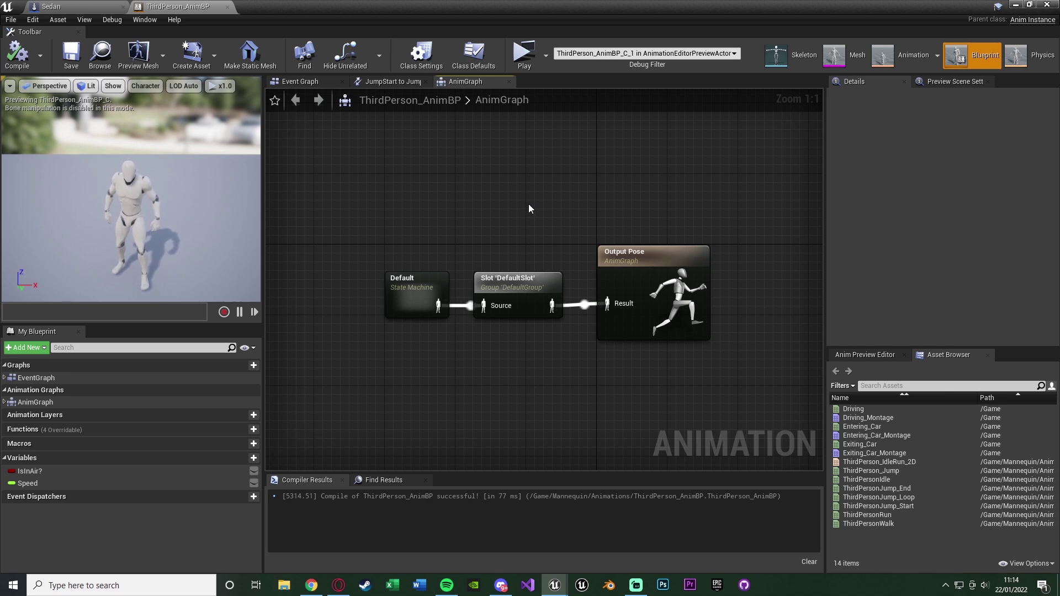
middle_click(206, 8)
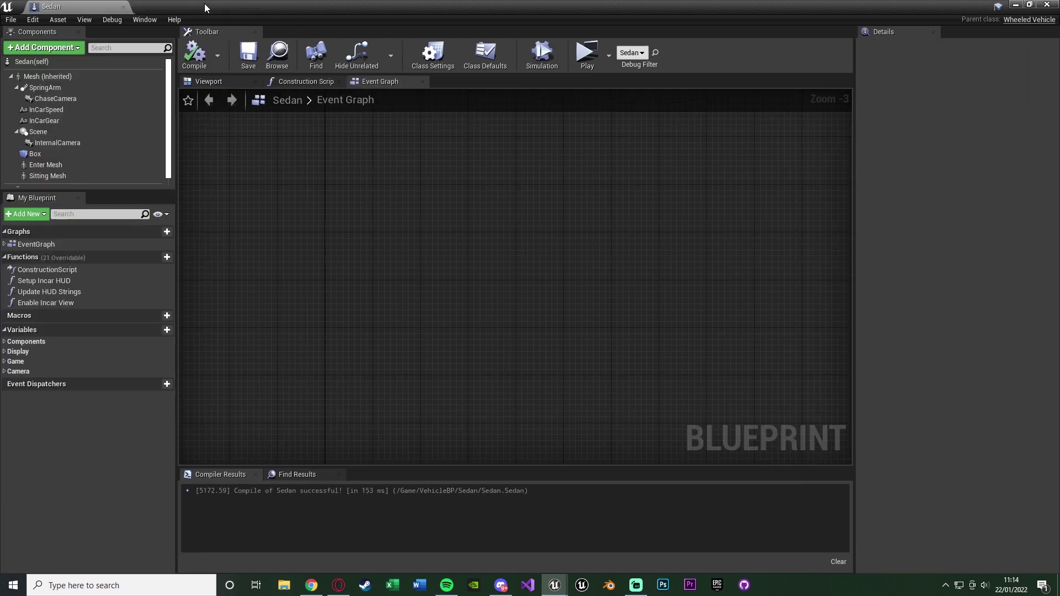